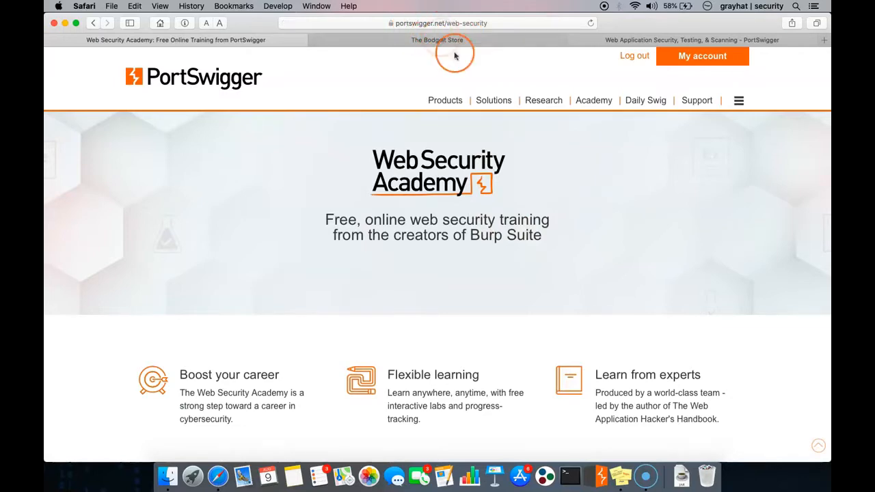
Go to the PortSwigger home page, open the Academy page from there and view its learning materials and labs.
left_click(217, 82)
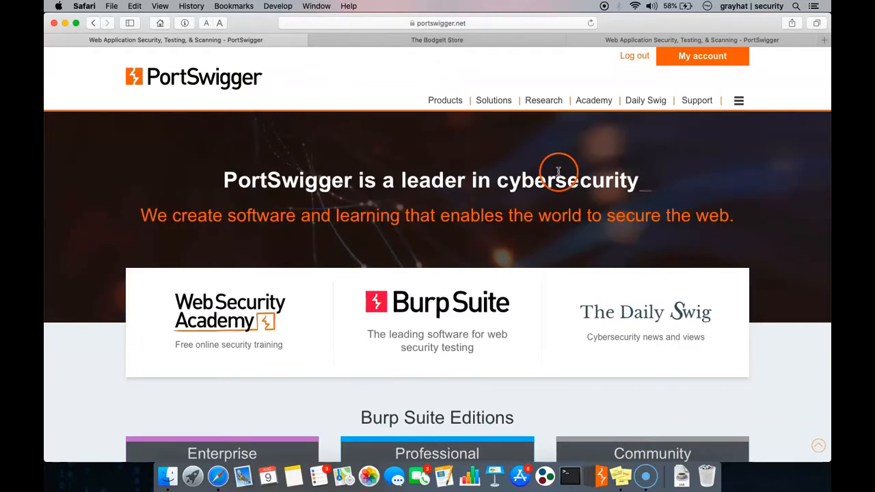
left_click(600, 102)
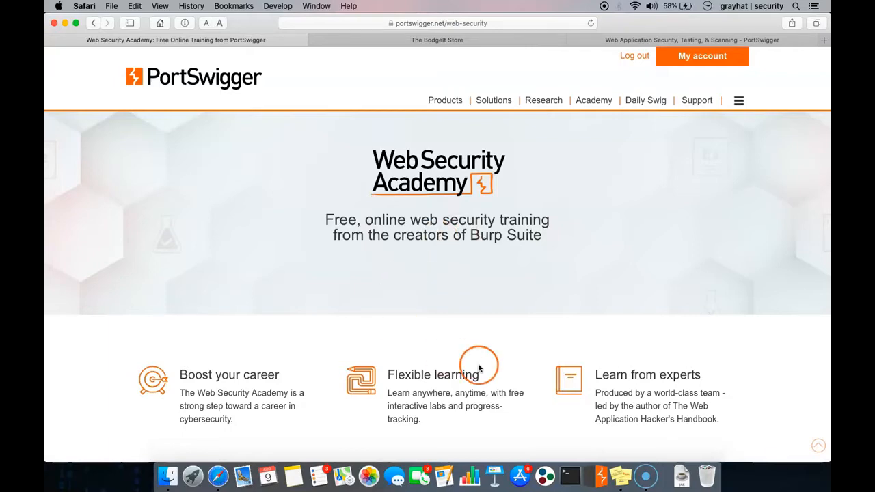
scroll(478, 362, "down", 4)
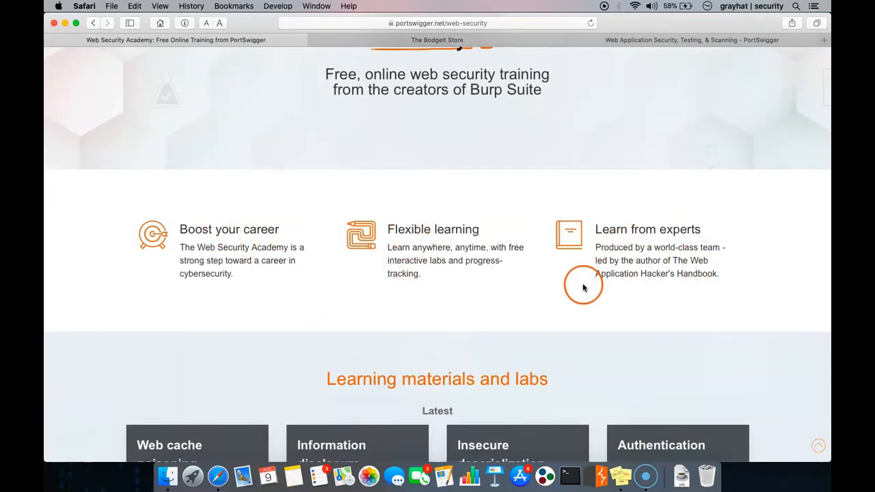
scroll(445, 279, "down", 2)
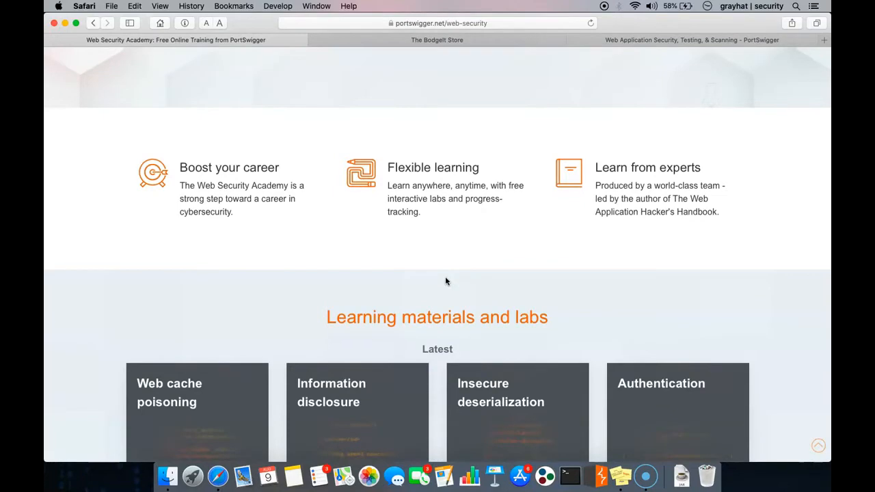
scroll(445, 279, "down", 3)
scroll(468, 183, "down", 4)
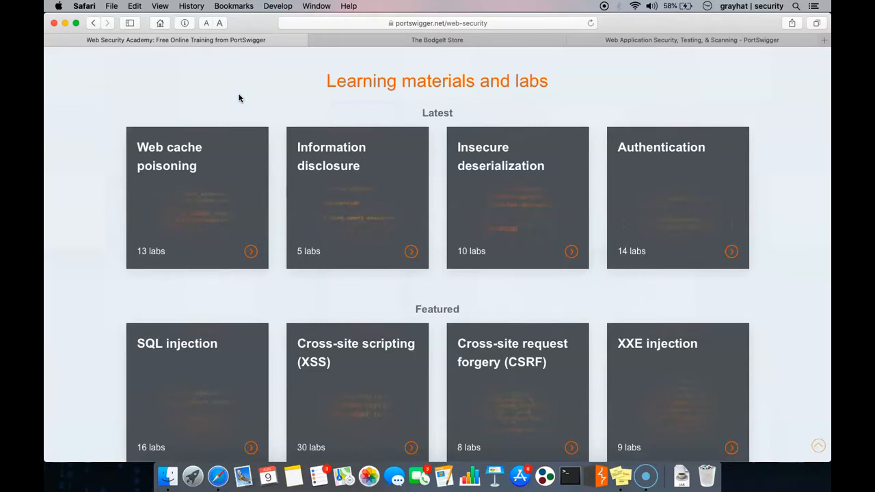
Open the Web cache poisoning topic and skim its explanation through the Param Miner section.
left_click(211, 222)
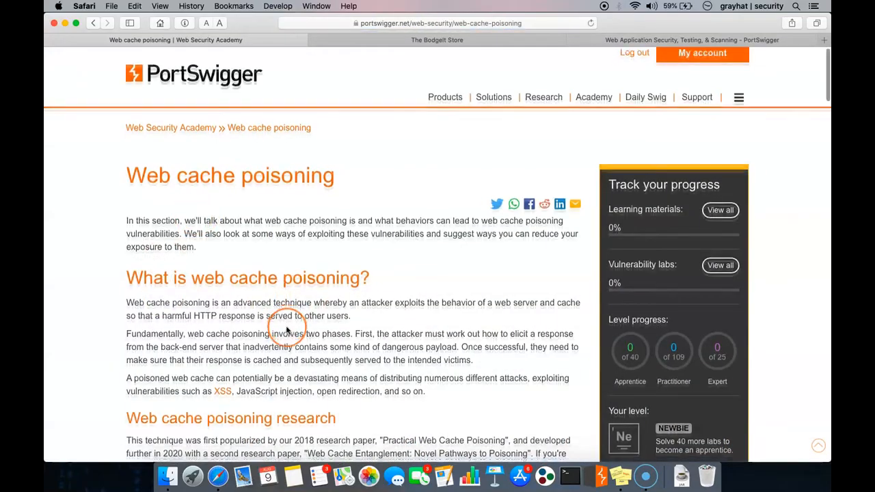
scroll(287, 327, "down", 8)
scroll(287, 330, "down", 15)
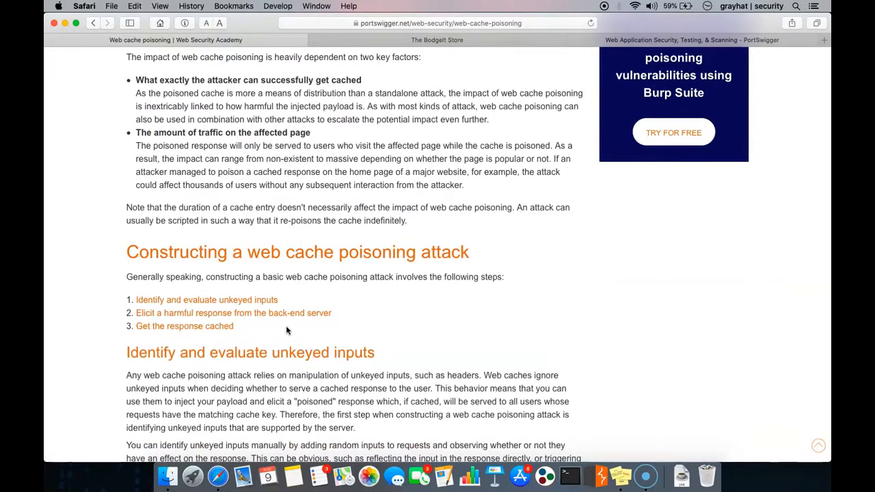
scroll(285, 330, "down", 15)
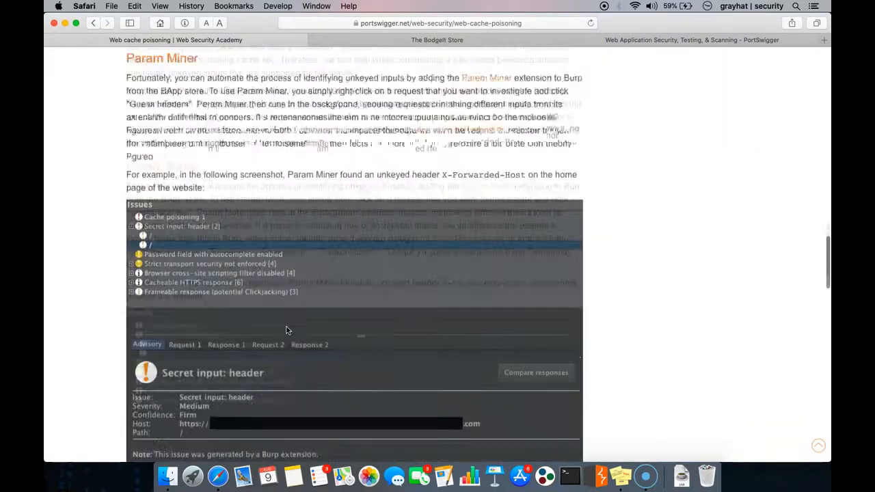
scroll(287, 330, "up", 10)
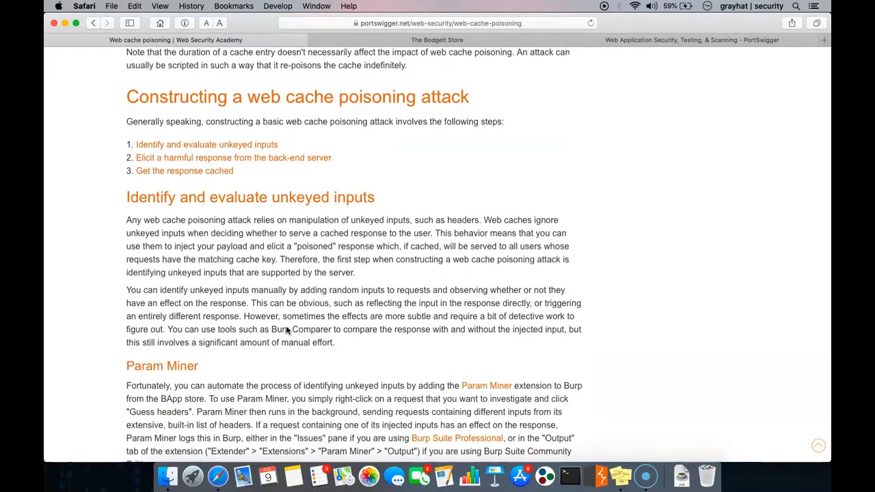
scroll(342, 314, "up", 10)
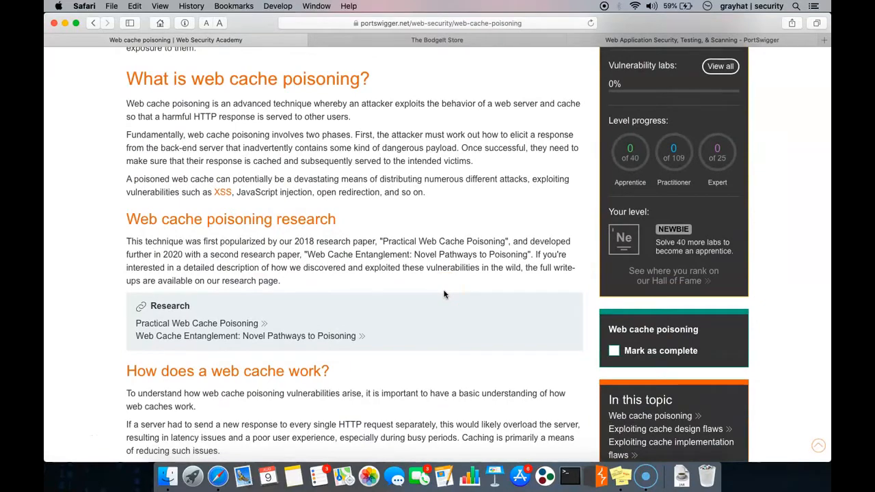
scroll(451, 308, "up", 5)
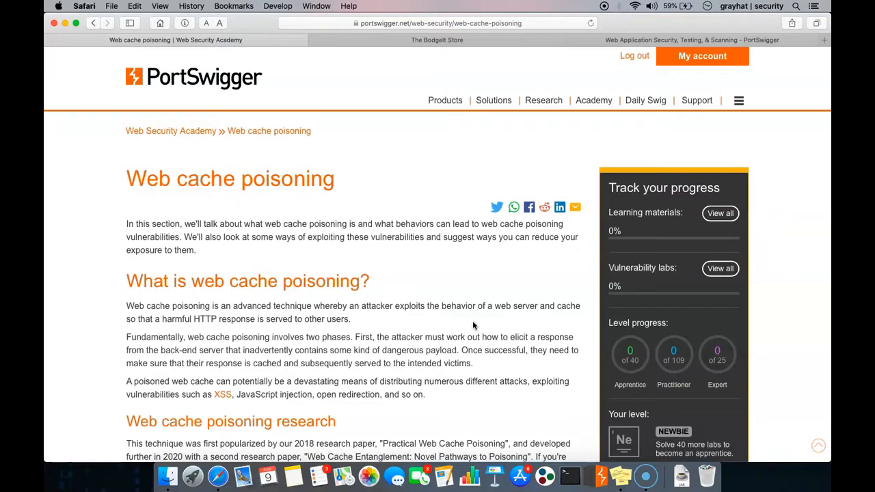
Read the impact and attack construction sections on web cache poisoning, and return to the Web Security Academy page.
left_click(463, 339)
scroll(464, 338, "down", 20)
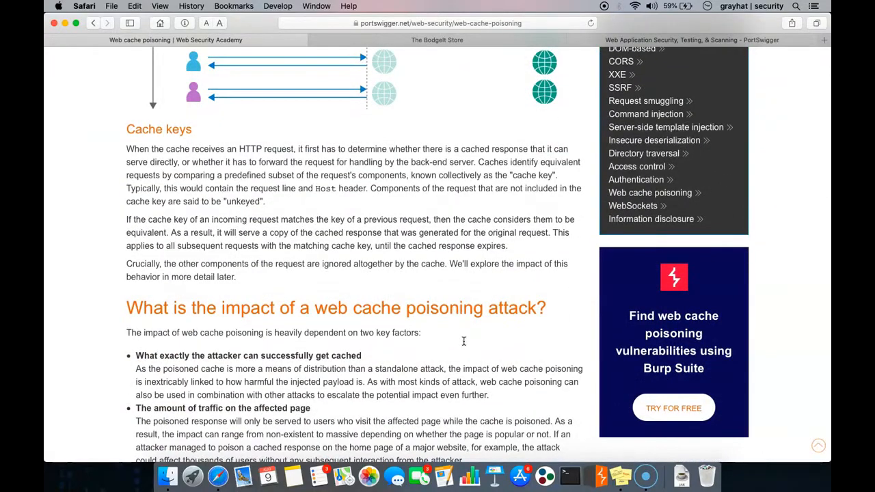
scroll(463, 340, "down", 5)
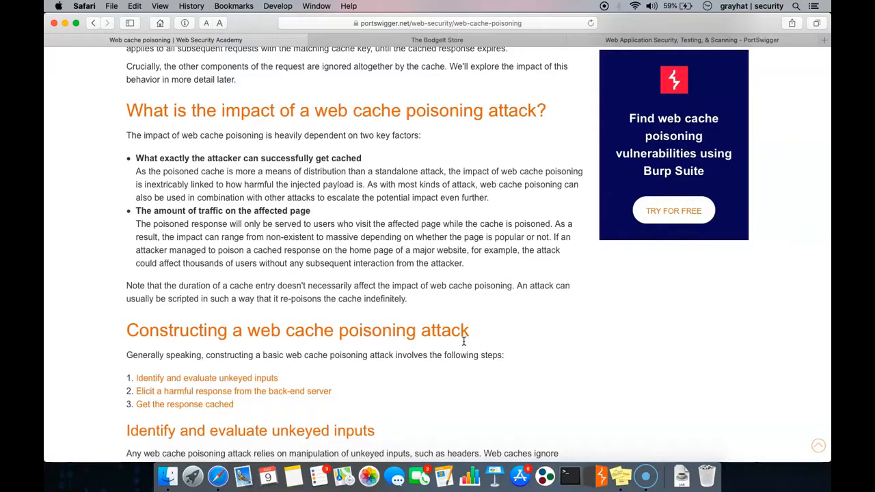
scroll(464, 340, "down", 5)
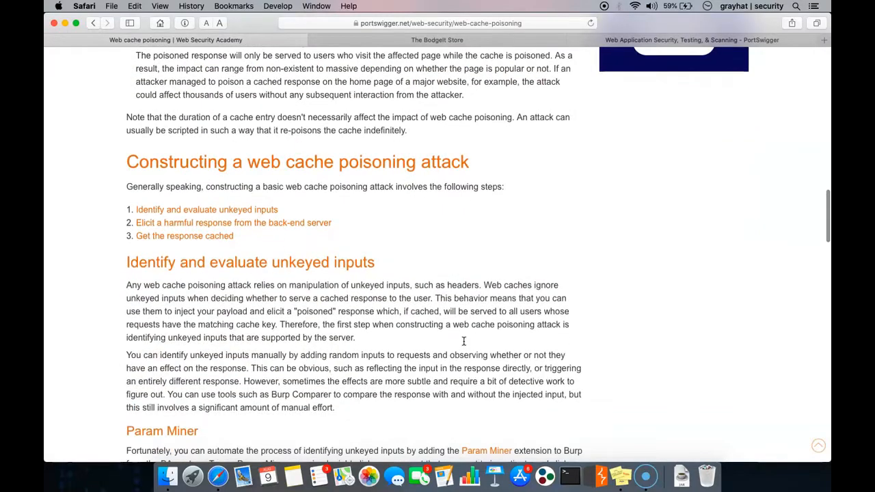
scroll(463, 341, "down", 10)
scroll(464, 341, "up", 6)
scroll(463, 340, "left", 5)
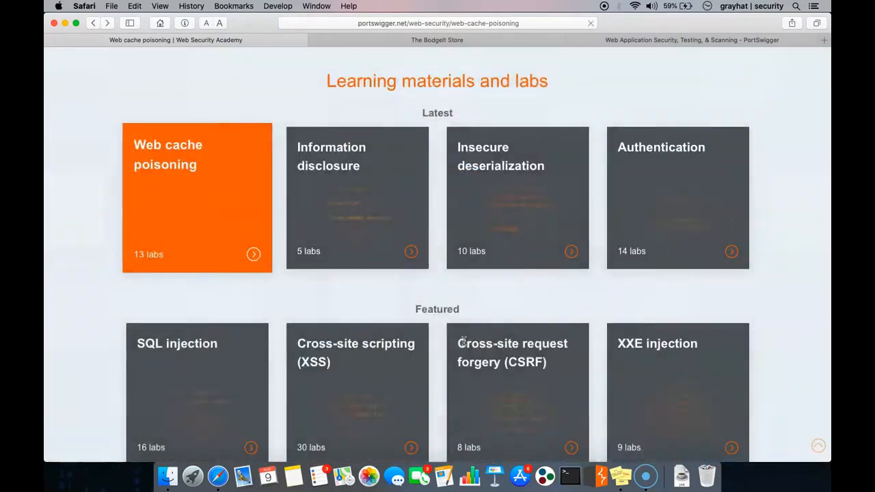
Examine the rest of the Web Security Academy page, including its learning resources, training approach and progress tracking sections.
scroll(329, 316, "down", 10)
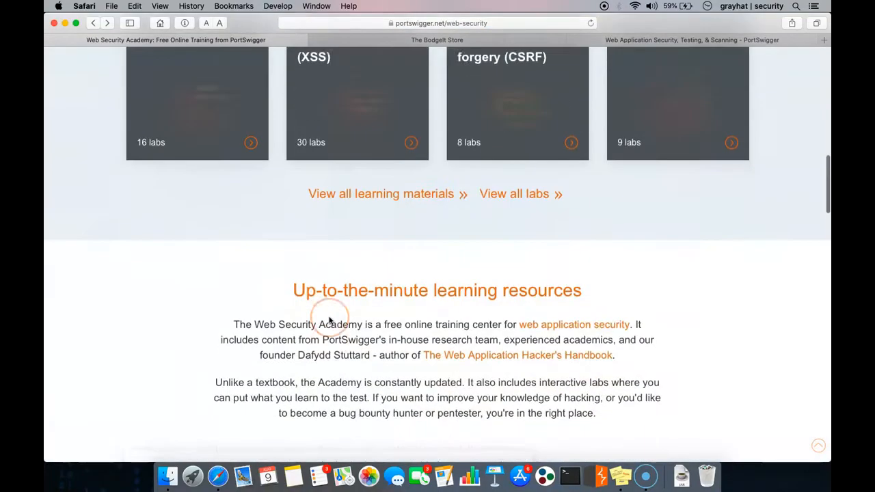
scroll(334, 291, "down", 3)
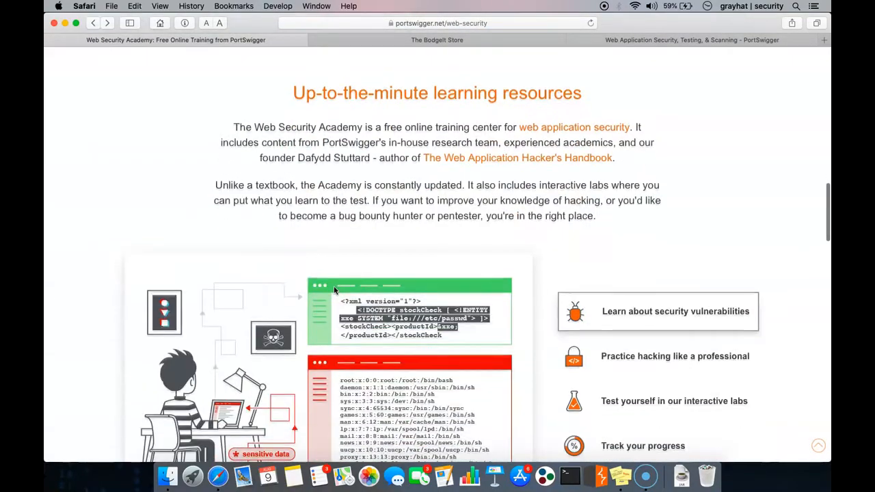
scroll(335, 291, "down", 20)
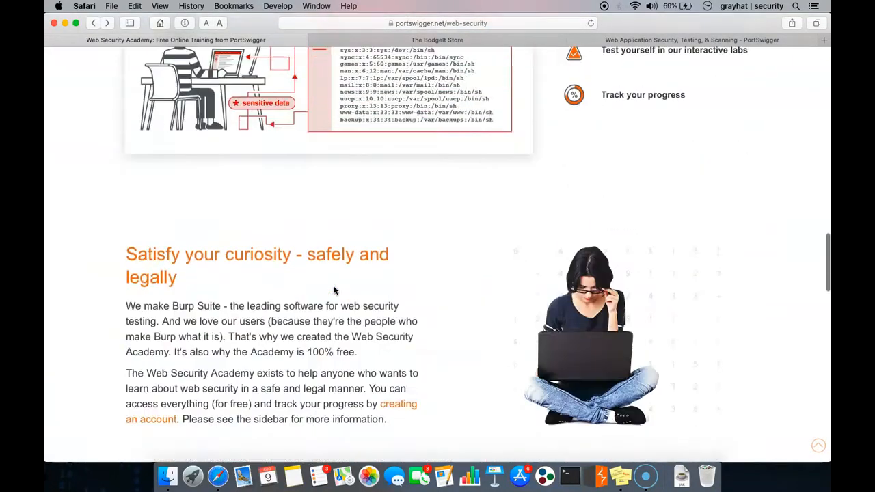
scroll(334, 291, "down", 3)
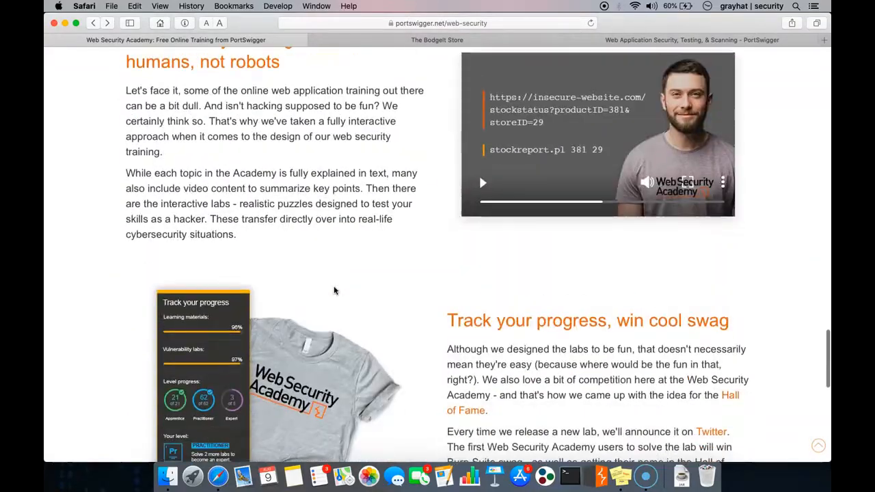
scroll(334, 290, "down", 5)
scroll(334, 290, "up", 20)
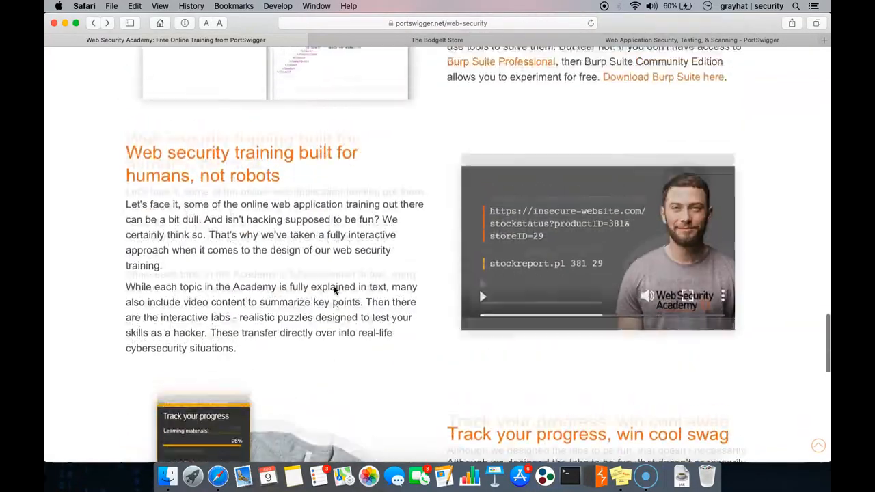
scroll(334, 291, "up", 15)
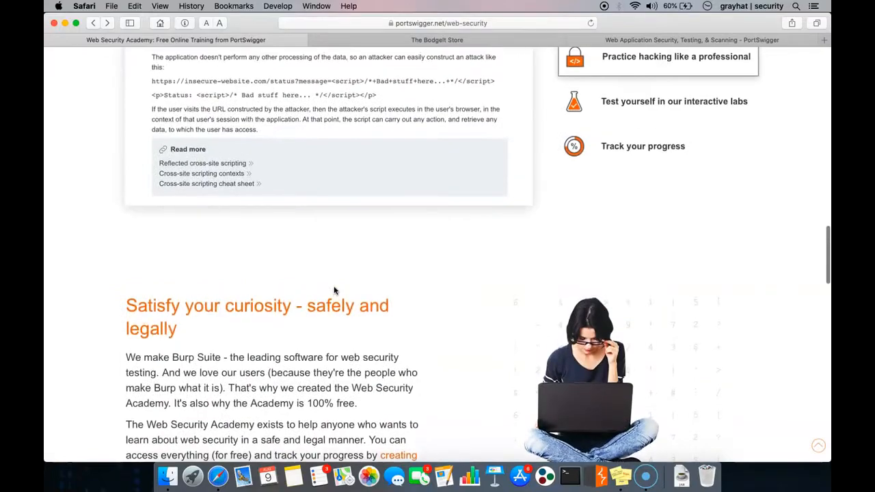
scroll(334, 290, "up", 10)
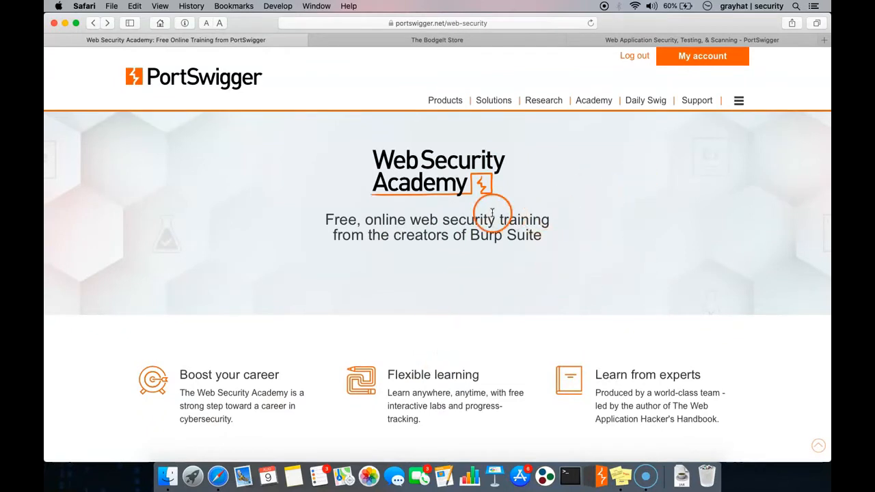
View The BodgeIt Store home page and return to the Web Security Academy overview.
left_click(459, 41)
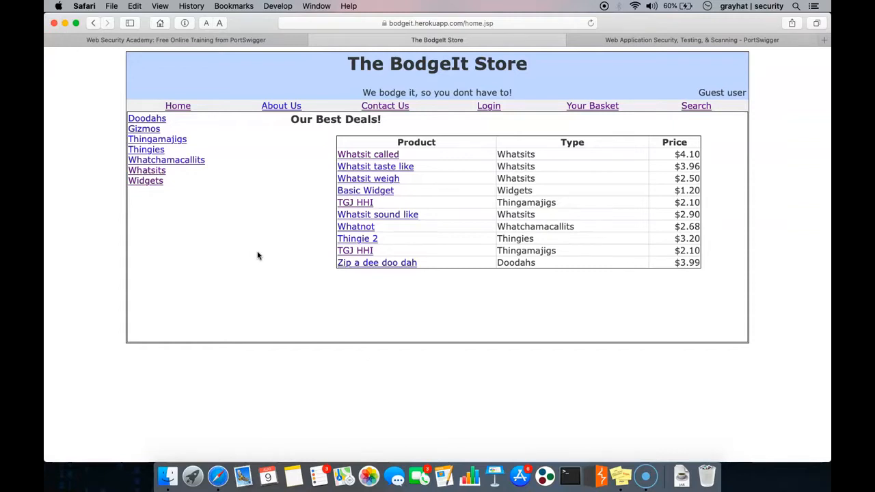
left_click(217, 38)
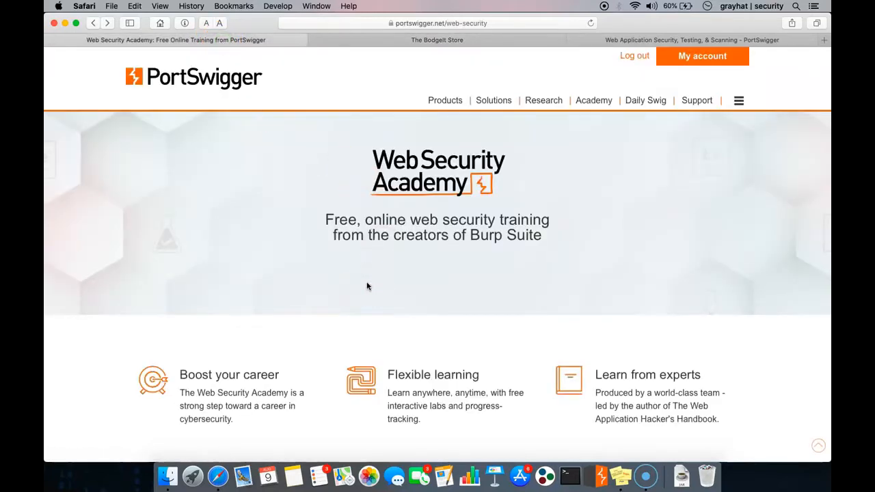
scroll(367, 285, "down", 2)
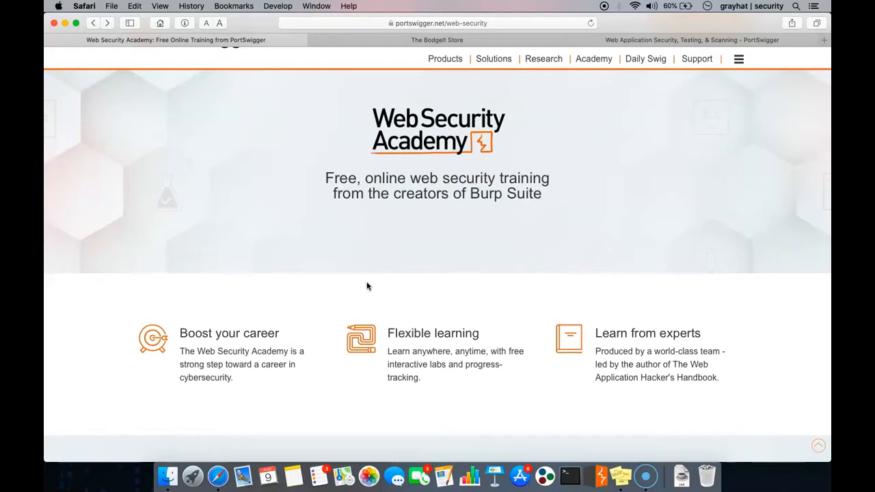
scroll(367, 286, "down", 5)
scroll(367, 287, "up", 2)
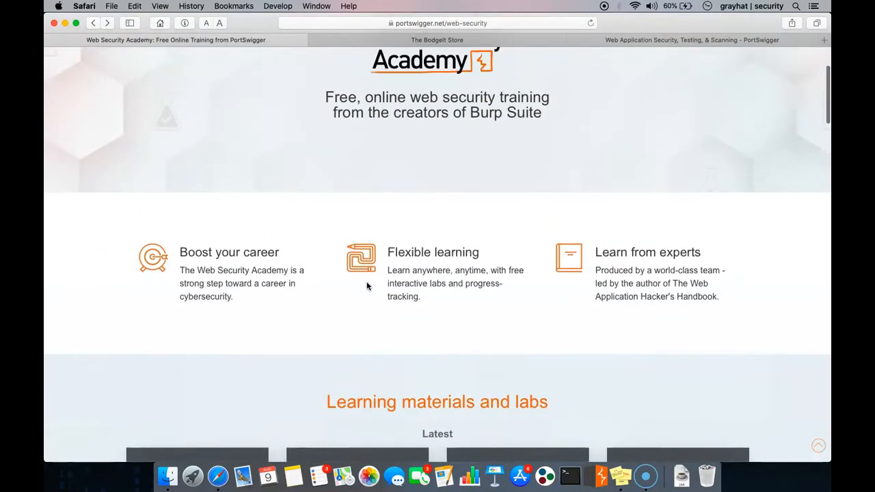
scroll(507, 266, "up", 3)
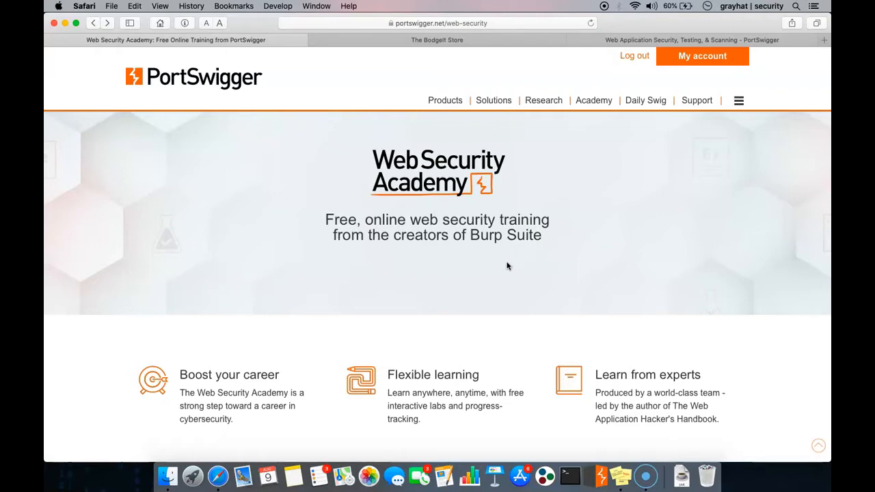
scroll(507, 266, "down", 2)
scroll(507, 266, "up", 2)
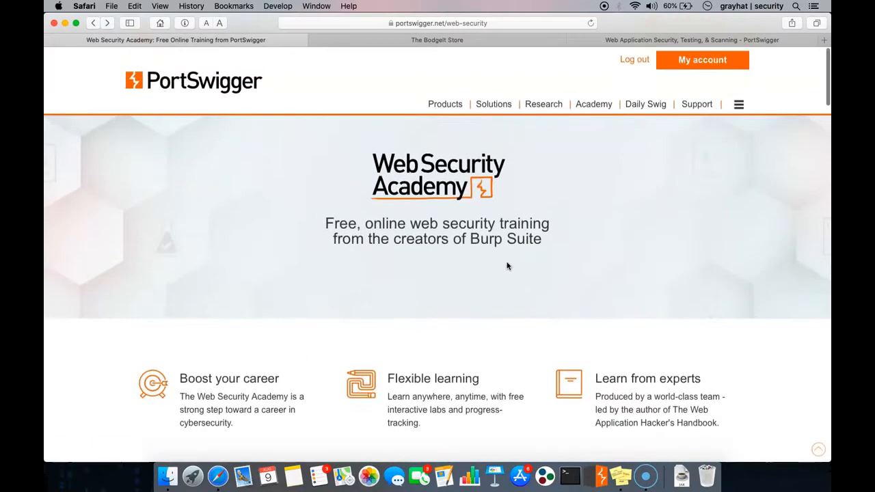
Open the full list of learning materials from the Web Security Academy page.
scroll(434, 318, "down", 4)
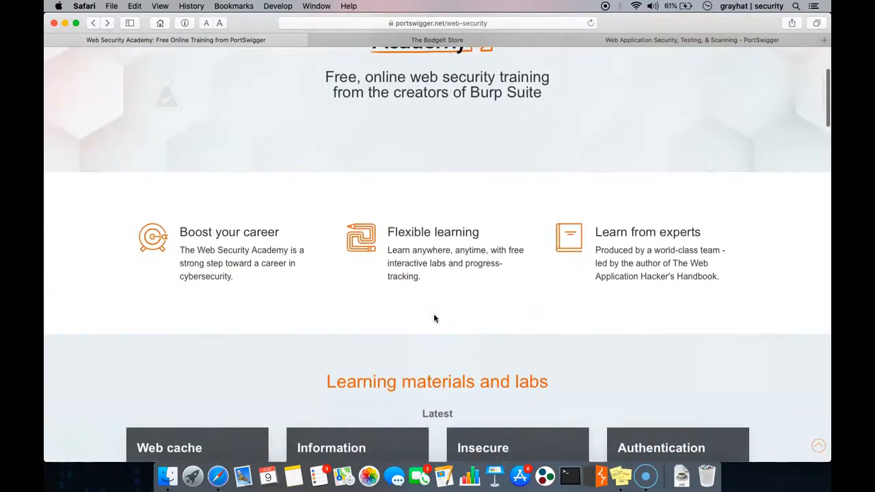
scroll(434, 315, "down", 3)
scroll(434, 316, "down", 10)
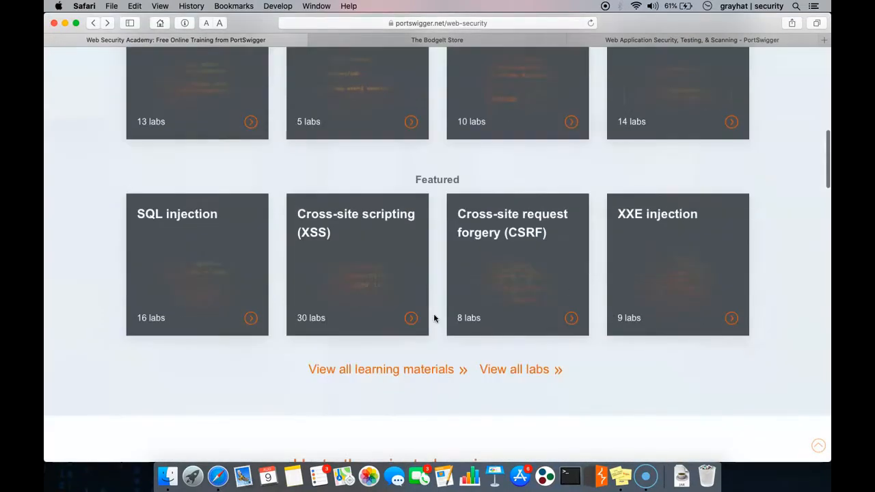
left_click(414, 372)
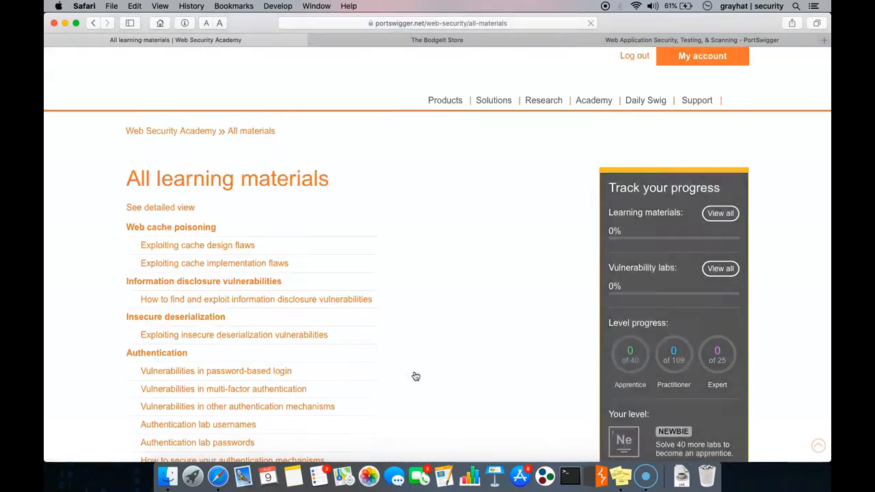
left_click(323, 277)
scroll(323, 277, "down", 4)
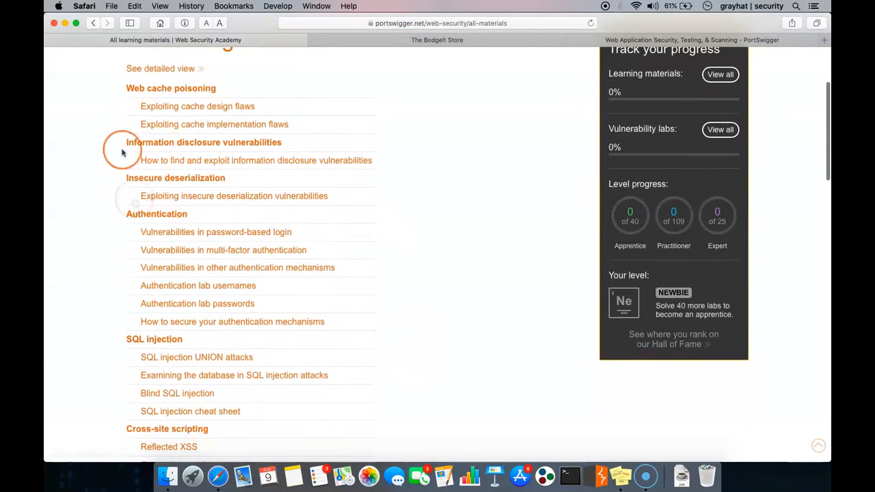
View the Web cache poisoning topic from the full materials list and go back to the list.
left_click(162, 91)
left_click(416, 239)
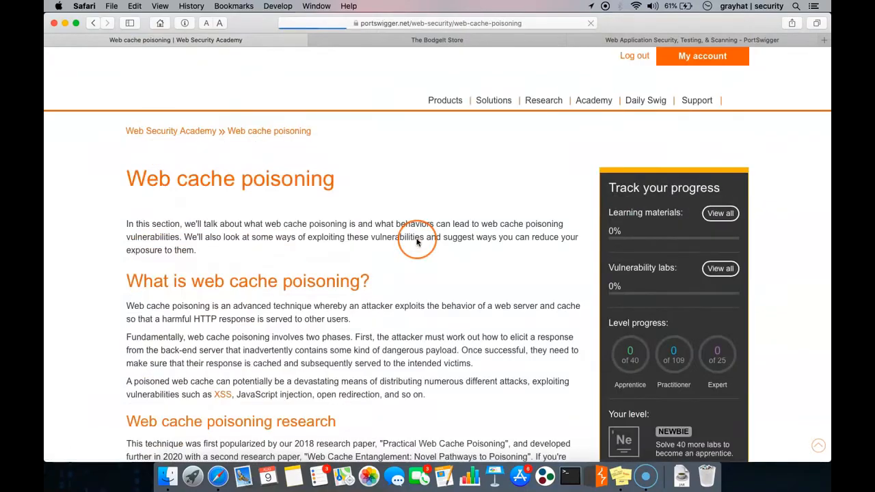
scroll(416, 241, "down", 5)
scroll(417, 242, "left", 5)
Look through the Authentication, SQL injection and Cross-site scripting topics in the full materials list.
left_click(222, 262)
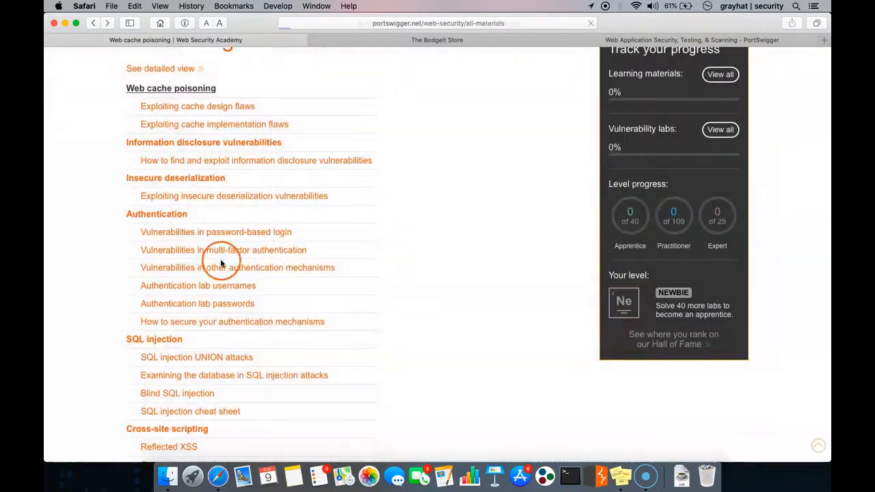
left_click(185, 244)
left_click(256, 272)
scroll(256, 273, "down", 1)
scroll(256, 273, "down", 5)
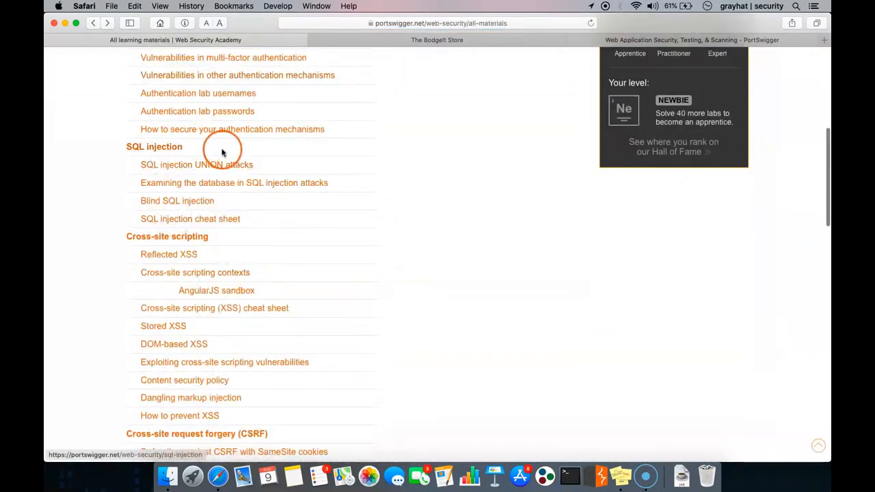
Open the Stored XSS topic under Cross-site scripting and read through to its practice lab.
scroll(223, 152, "down", 2)
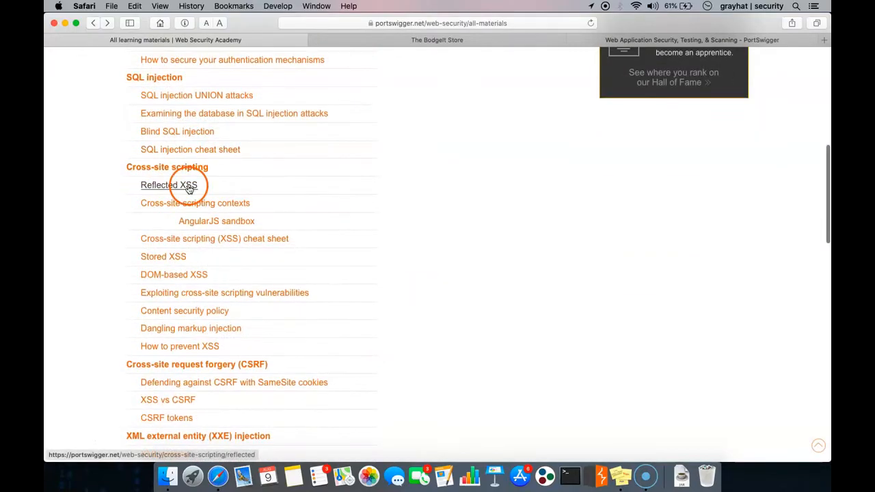
left_click(176, 264)
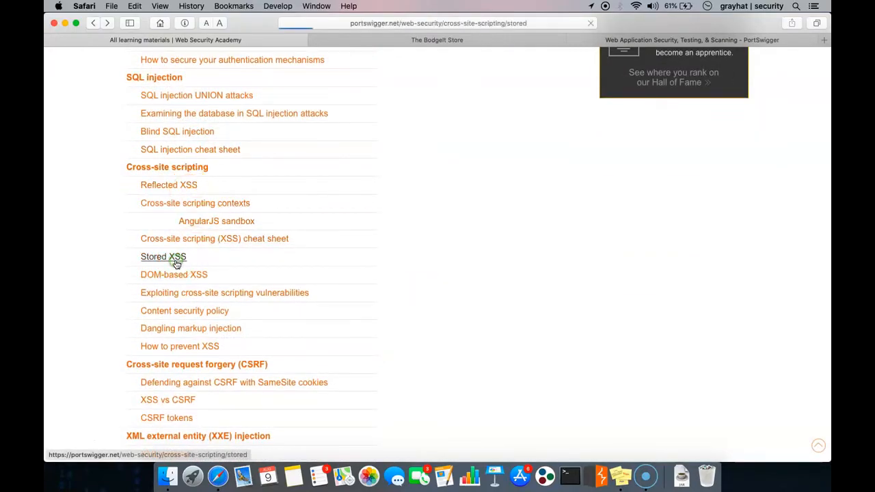
scroll(480, 295, "down", 6)
scroll(480, 295, "down", 6)
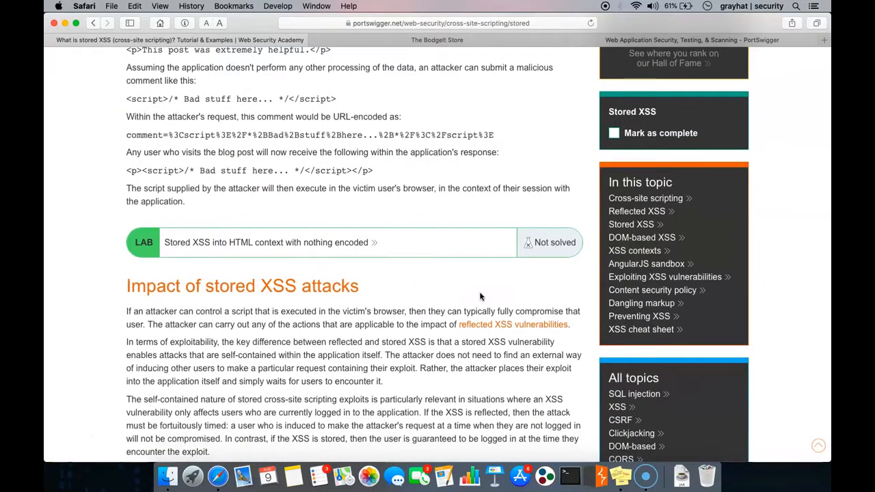
scroll(480, 294, "up", 4)
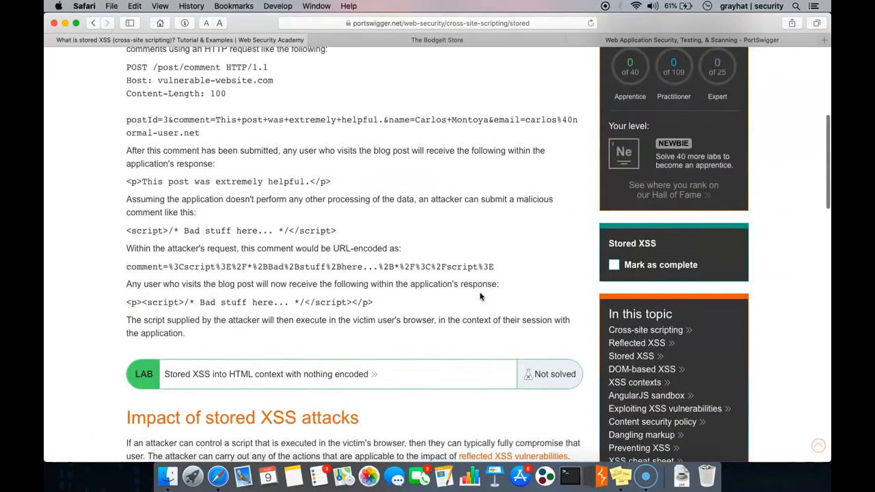
Open the lab "Stored XSS into HTML context with nothing encoded" and reveal its solution.
left_click(214, 377)
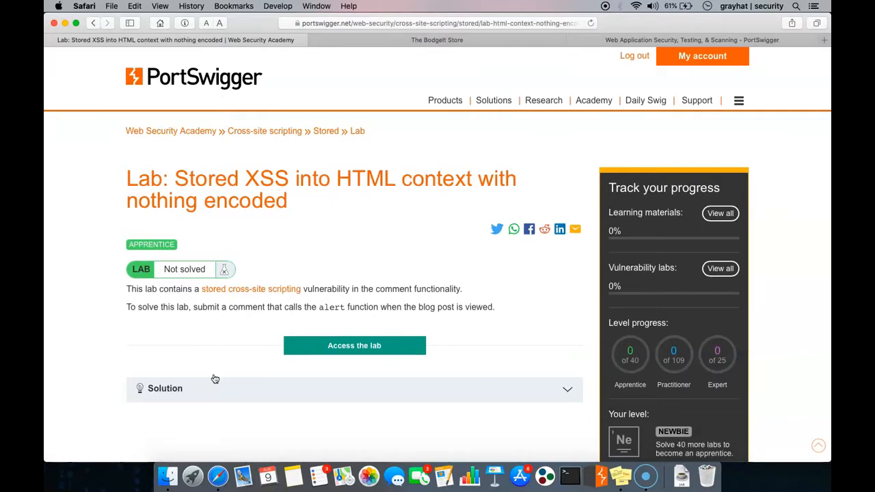
scroll(214, 378, "down", 4)
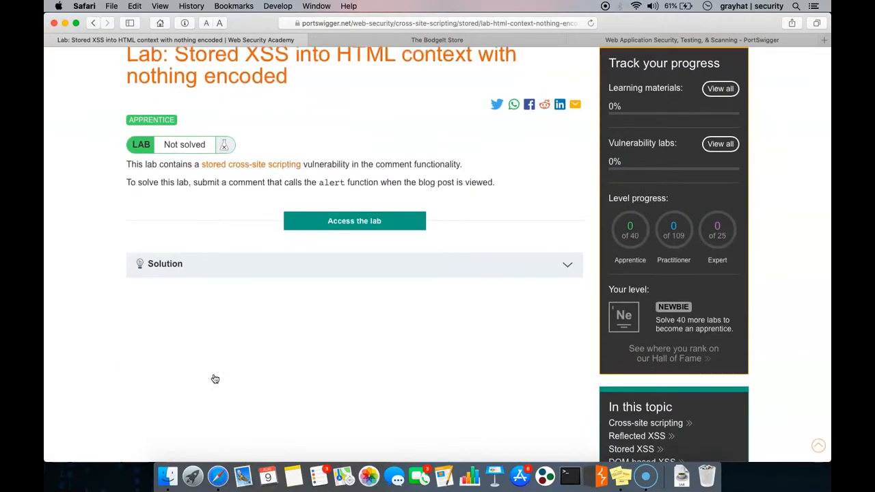
left_click(303, 269)
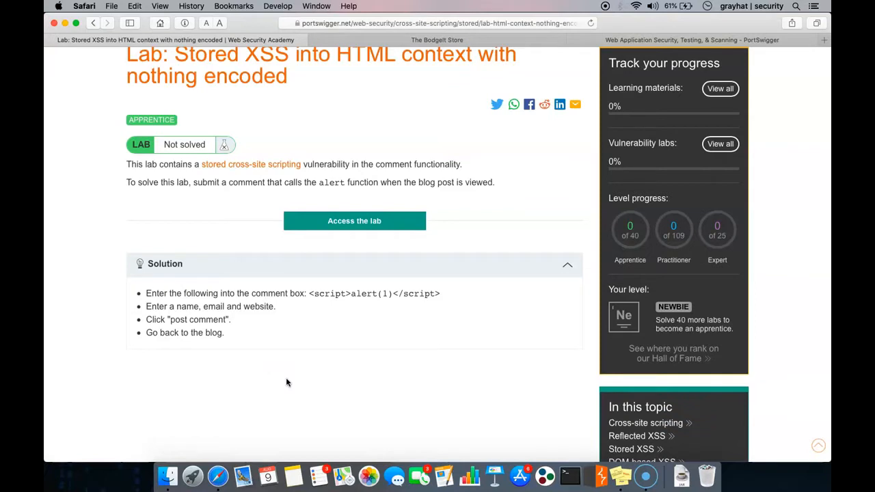
Access the stored XSS lab and look through the posts on its vulnerable blog site.
left_click(365, 222)
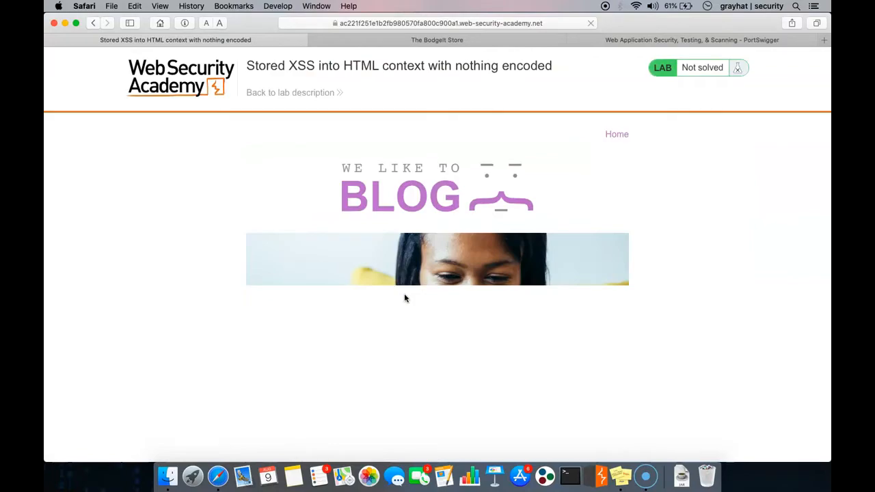
scroll(404, 298, "down", 10)
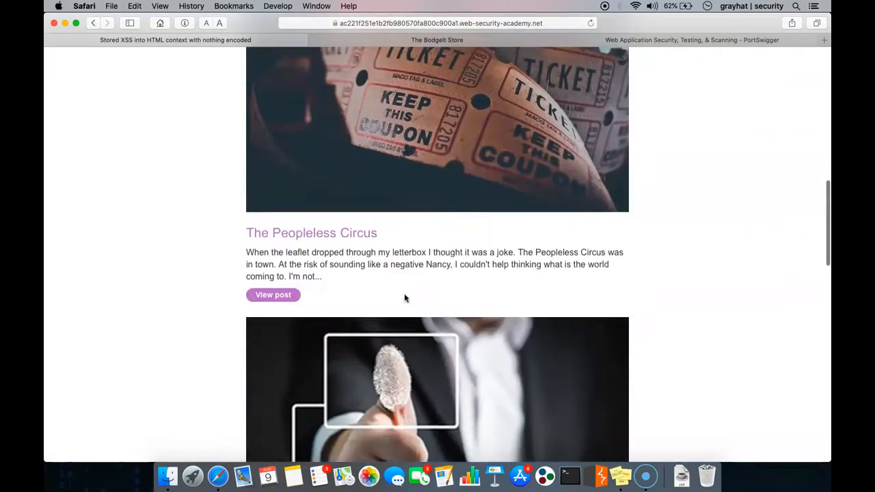
scroll(404, 298, "up", 3)
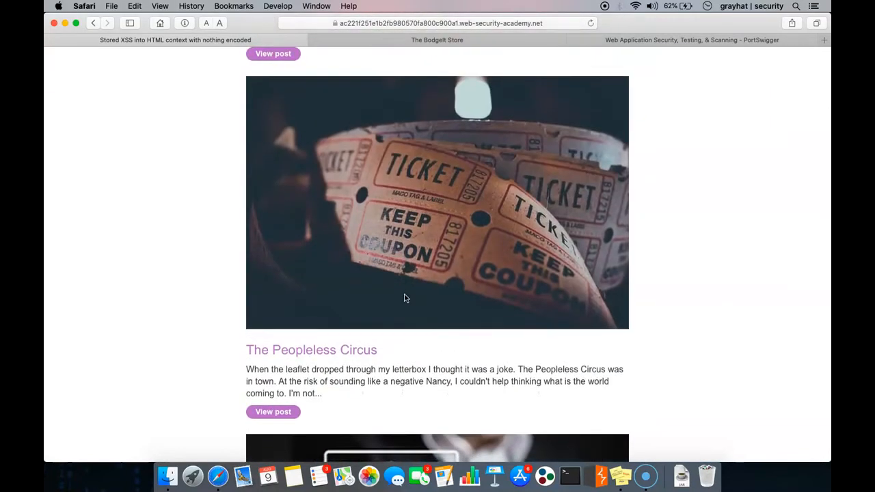
scroll(404, 298, "up", 10)
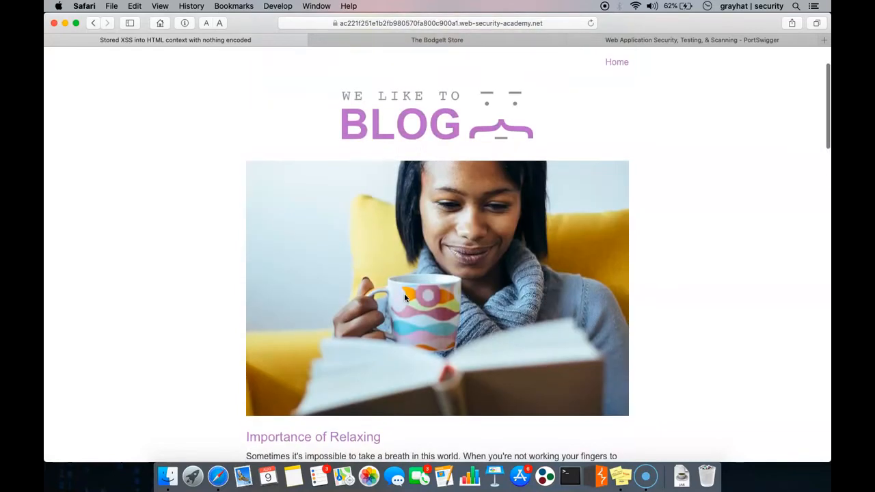
scroll(404, 298, "up", 3)
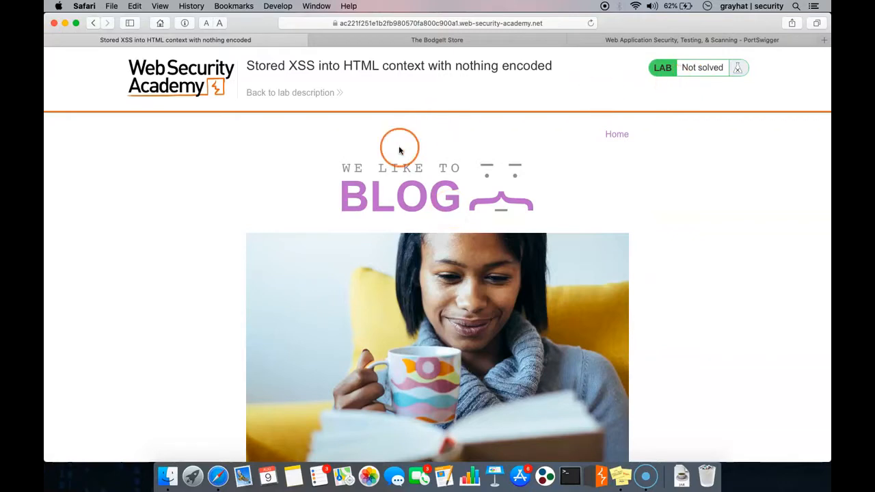
Go back to the lab description, show and hide its solution, and return to the Web Security Academy overview.
scroll(400, 151, "left", 5)
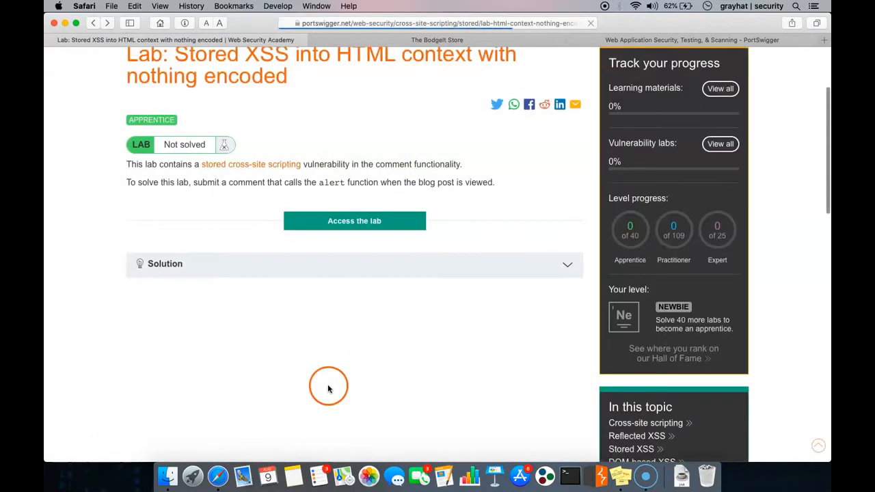
left_click(313, 266)
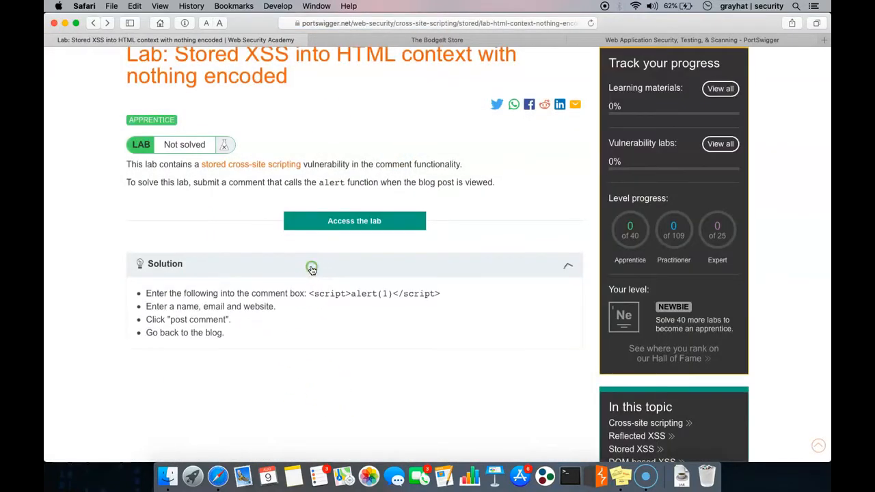
left_click(312, 267)
scroll(349, 334, "left", 5)
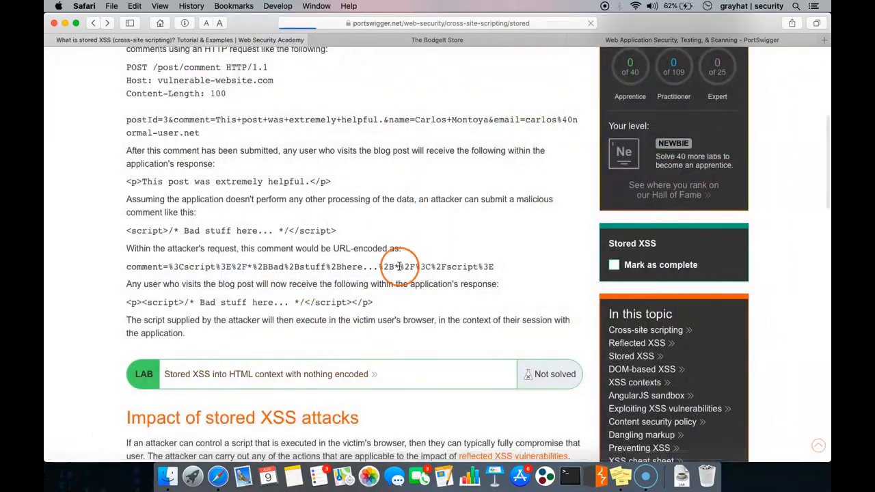
scroll(401, 267, "left", 5)
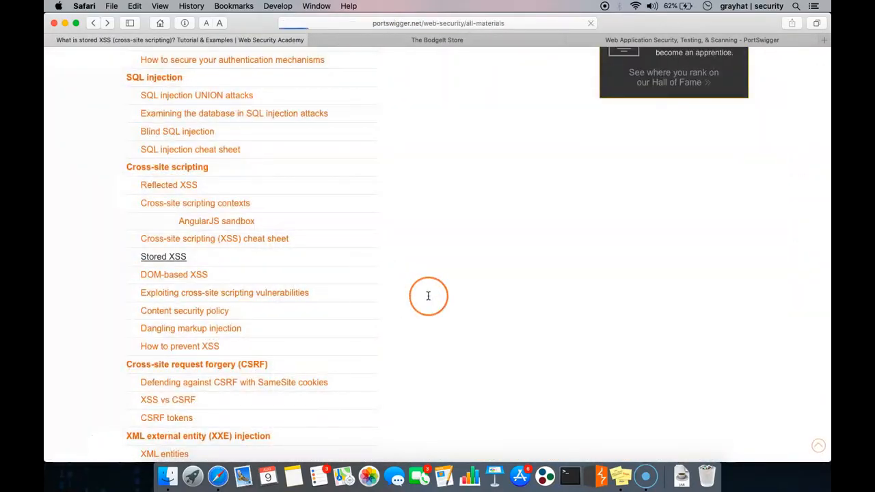
scroll(429, 296, "left", 5)
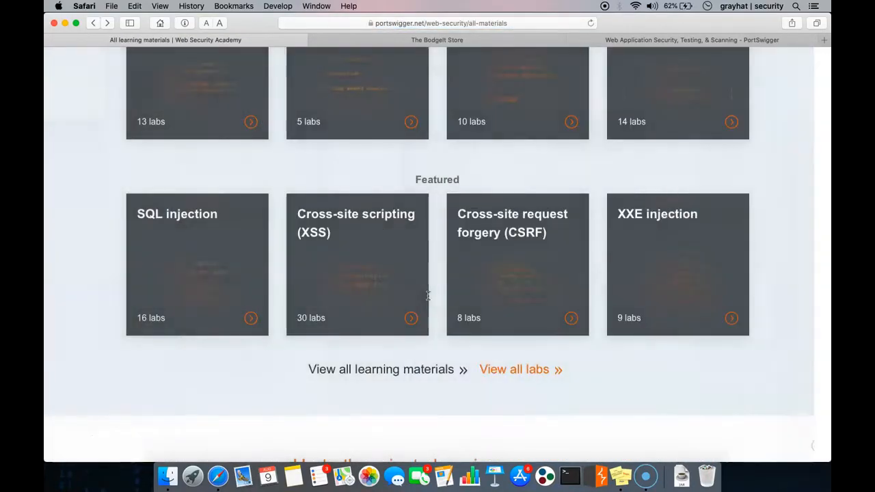
Open the complete list of labs and look through it from SQL injection down to the information disclosure labs.
left_click(516, 375)
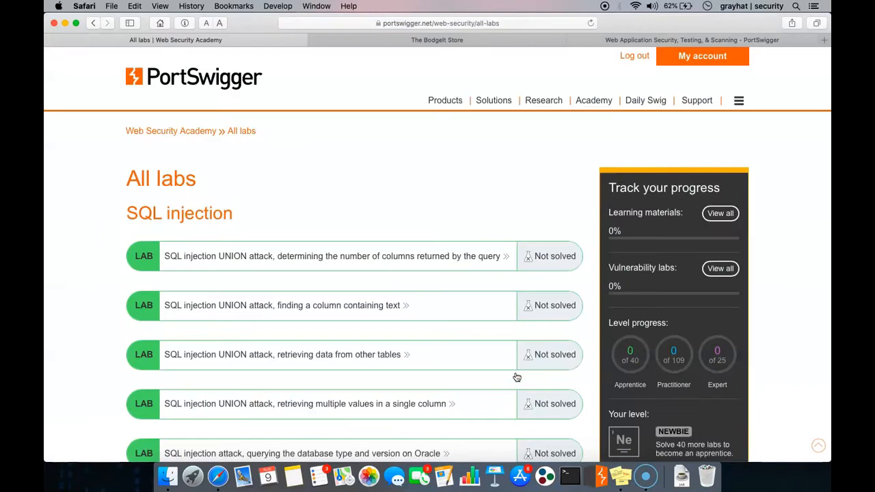
left_click(382, 248)
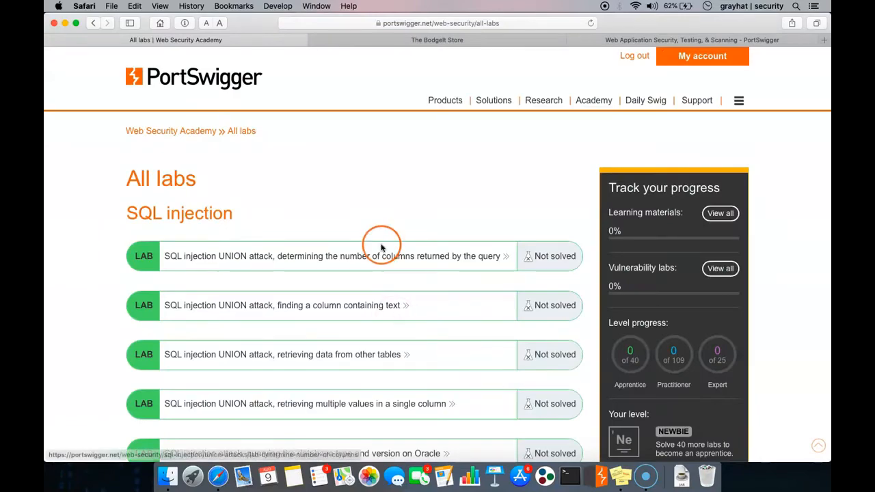
scroll(381, 247, "down", 5)
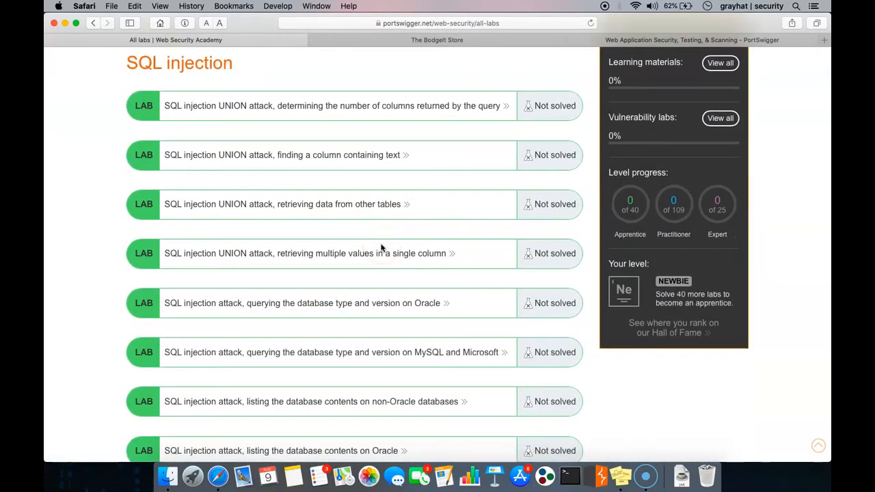
scroll(381, 248, "up", 2)
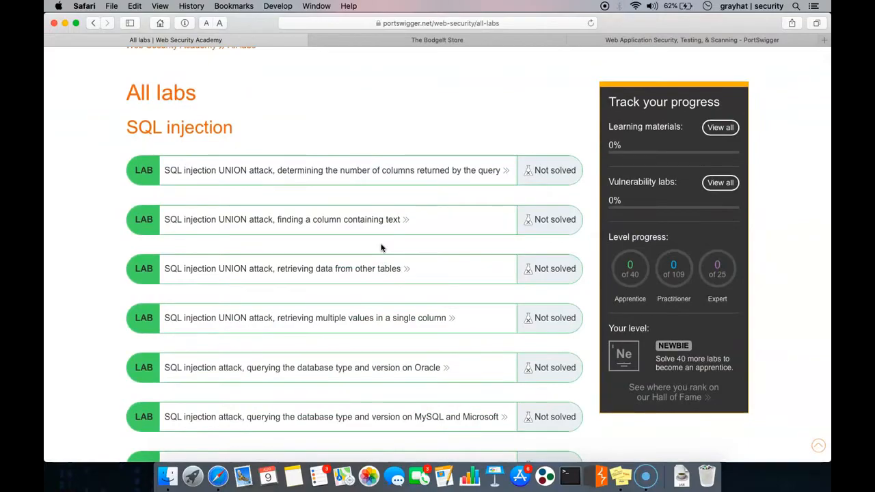
scroll(382, 248, "down", 20)
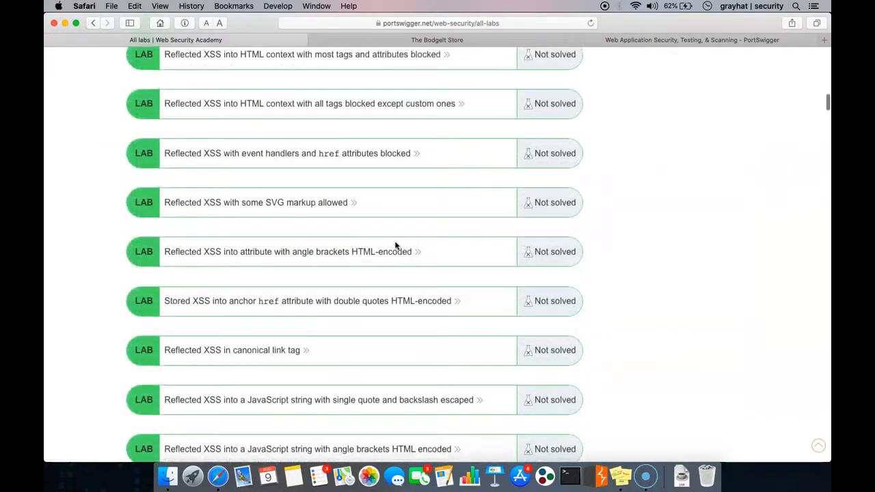
scroll(395, 247, "down", 20)
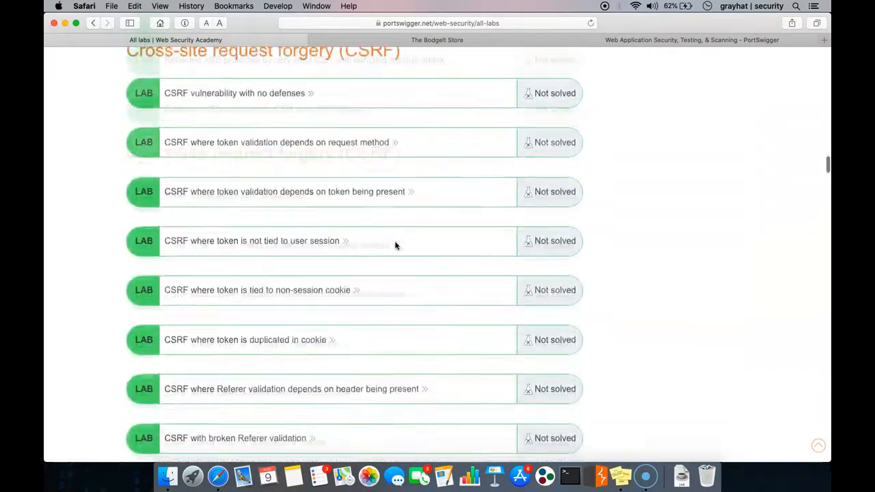
scroll(395, 246, "down", 15)
scroll(395, 246, "down", 20)
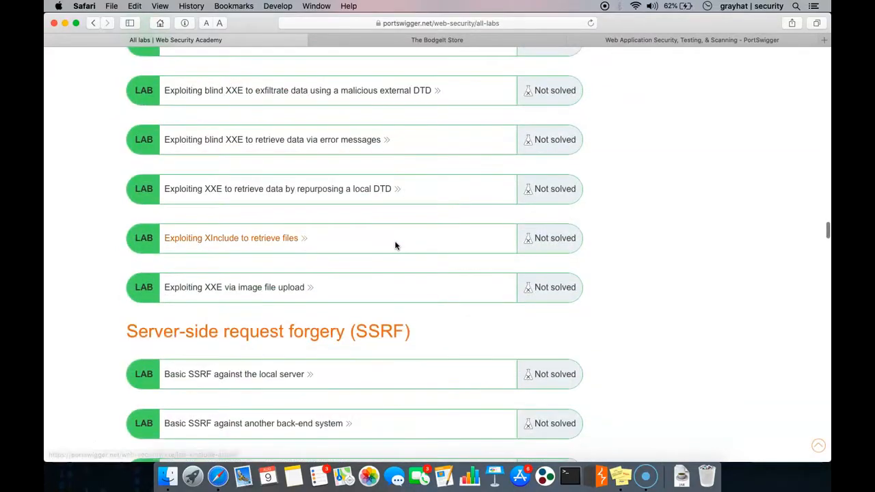
scroll(395, 246, "down", 10)
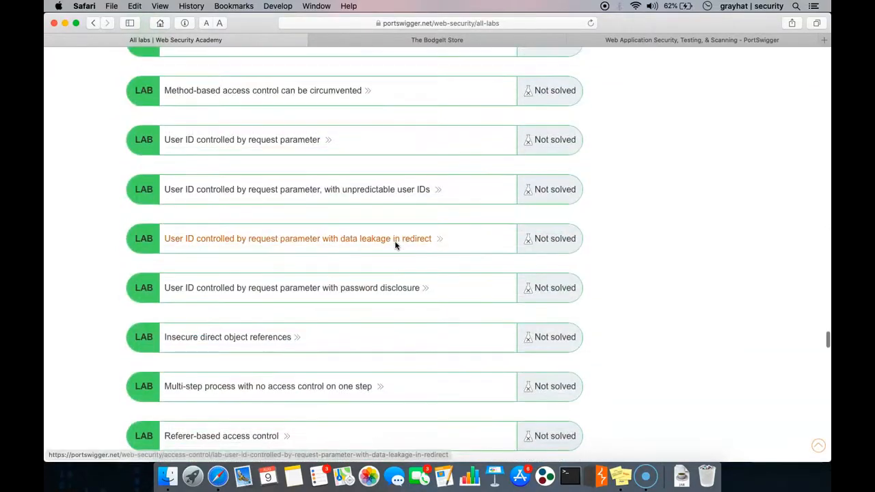
scroll(395, 246, "up", 20)
scroll(395, 246, "down", 20)
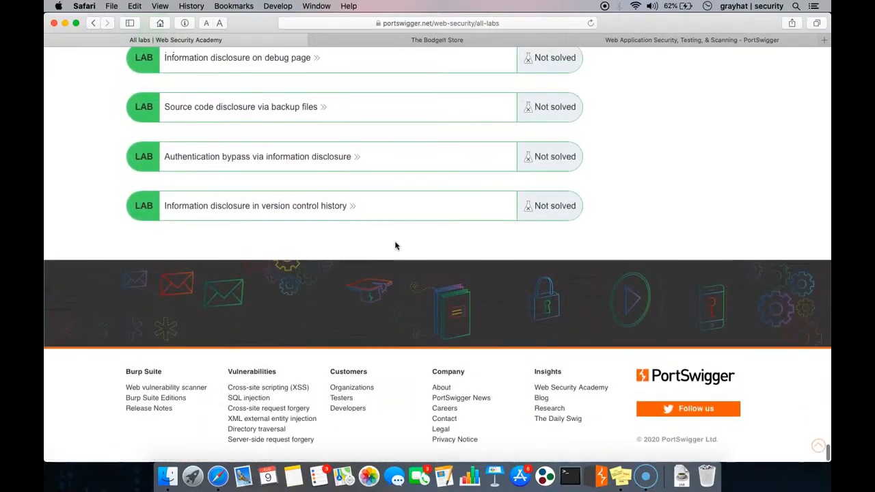
scroll(395, 246, "up", 20)
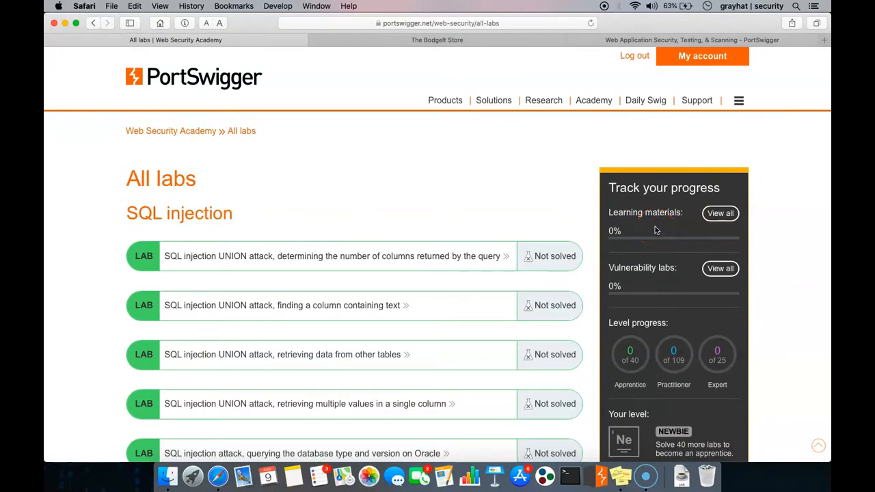
Examine the progress tracker beside the labs, including vulnerability labs, level progress and current level.
scroll(654, 230, "down", 5)
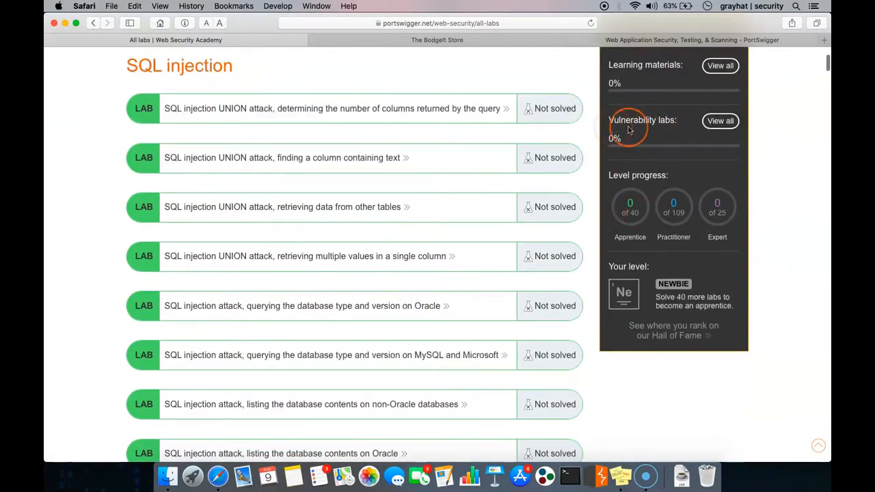
left_click(673, 135)
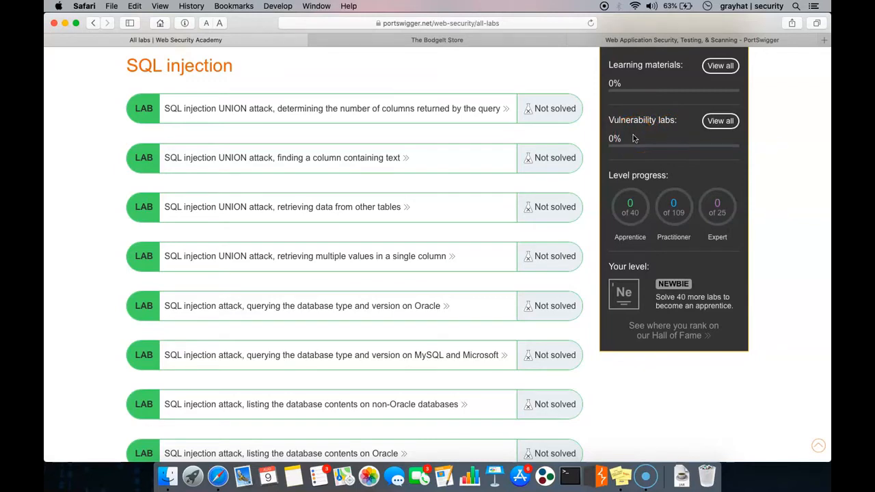
mouse_move(609, 163)
left_mouse_down()
mouse_move(649, 190)
mouse_move(625, 184)
mouse_move(632, 205)
mouse_move(624, 197)
left_mouse_up()
scroll(697, 258, "down", 5)
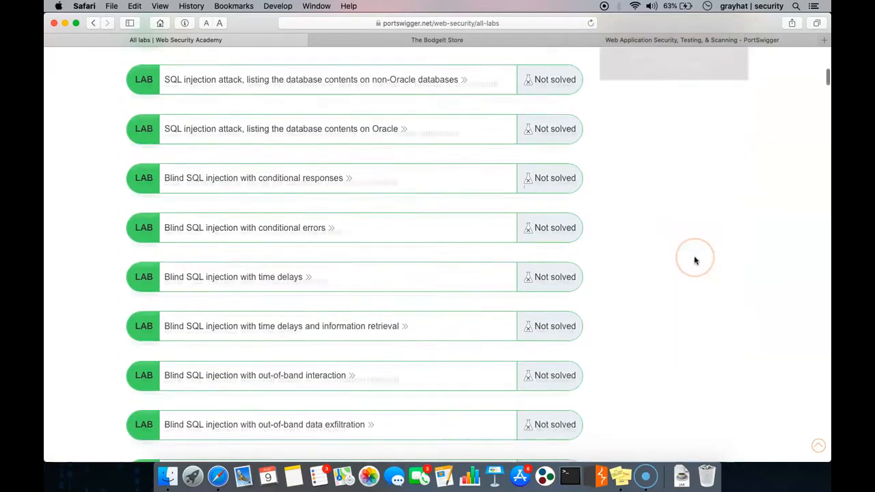
scroll(694, 258, "up", 8)
scroll(695, 259, "down", 1)
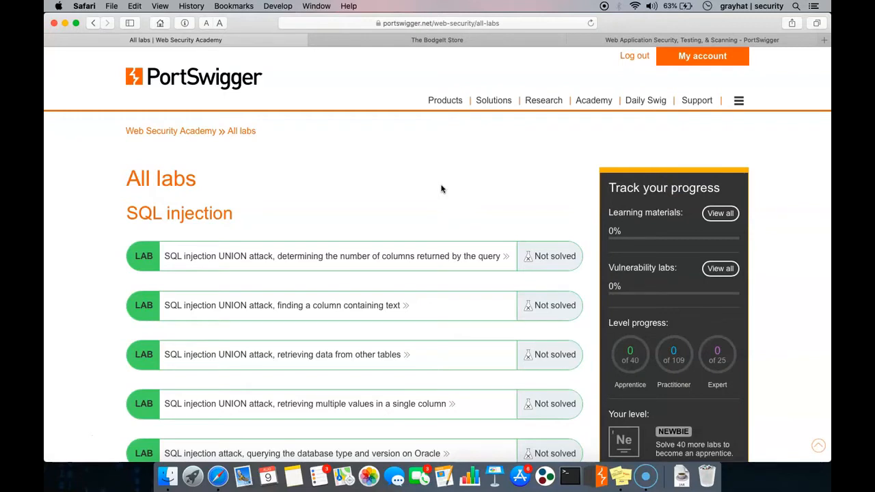
View The BodgeIt Store page again and open the Burp Suite products page from the PortSwigger home page.
left_click(447, 40)
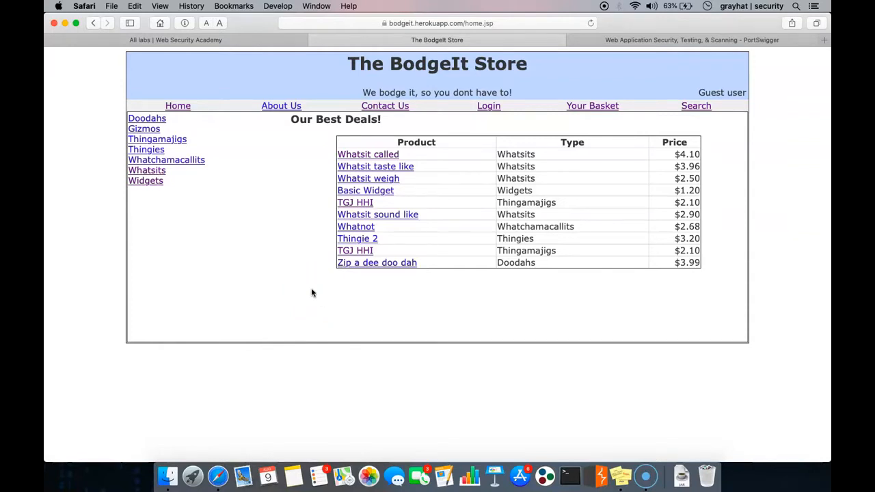
left_click(663, 39)
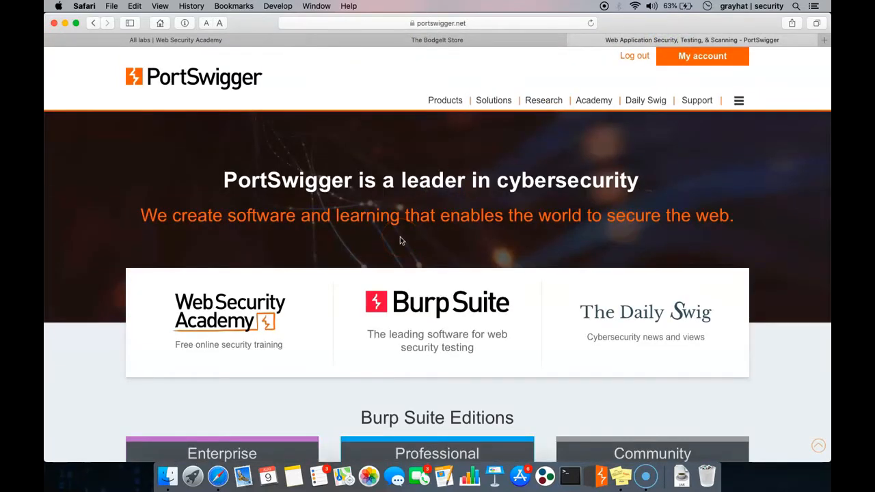
scroll(400, 239, "down", 5)
scroll(400, 239, "up", 5)
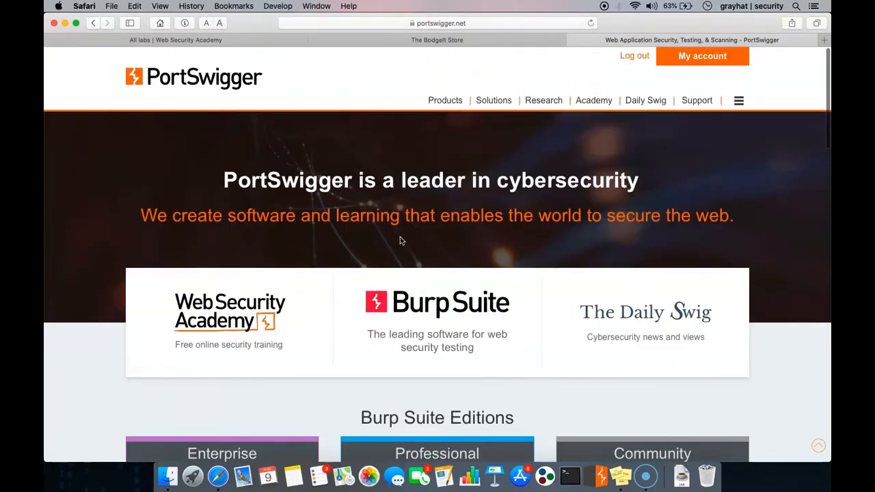
left_click(443, 101)
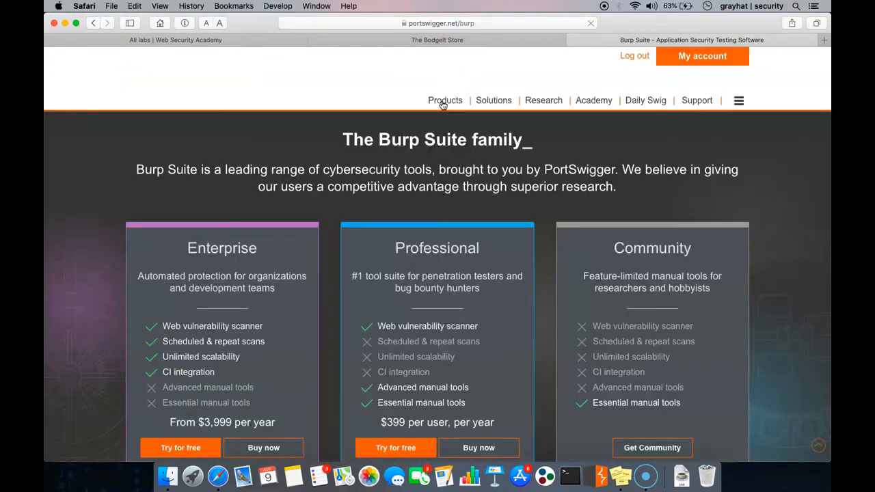
Look at the Burp Suite Community Edition download page and return to the comparison of the Burp Suite editions.
left_click(541, 289)
scroll(541, 288, "down", 5)
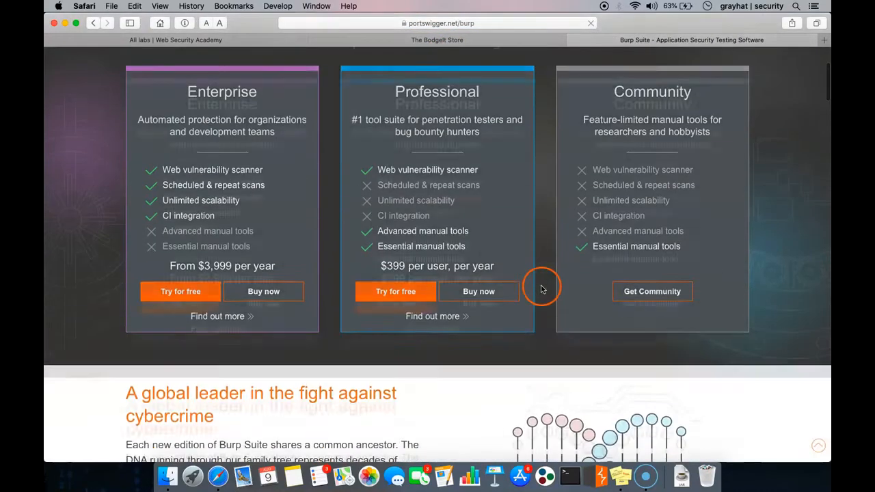
left_click(658, 292)
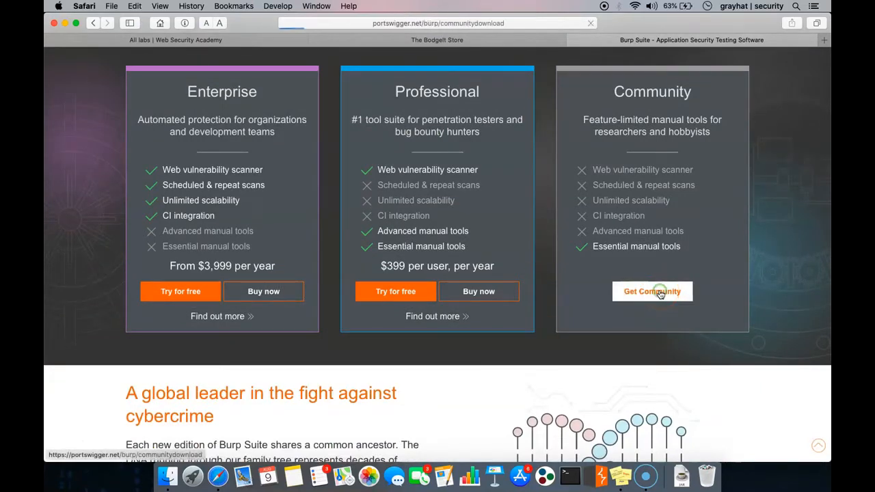
left_click(390, 329)
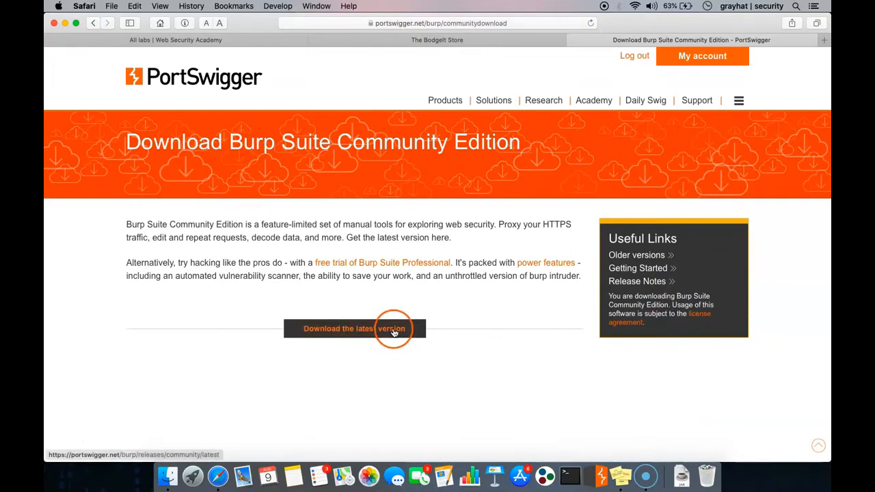
left_click(394, 315)
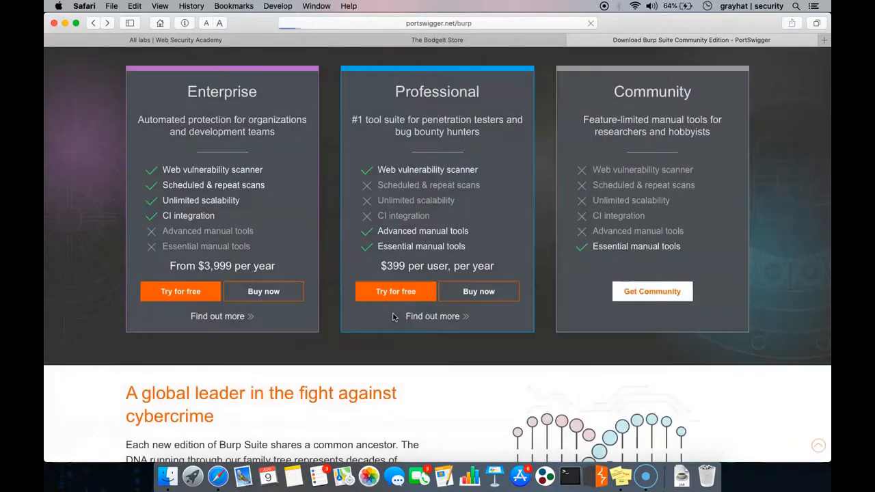
left_click(383, 299)
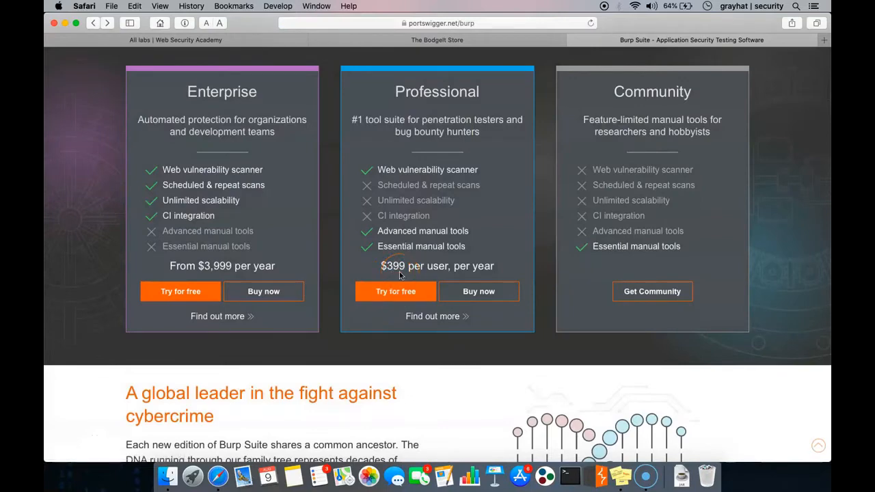
Reopen the Burp Suite Community Edition download page and go to the release page of its latest version.
left_click(654, 293)
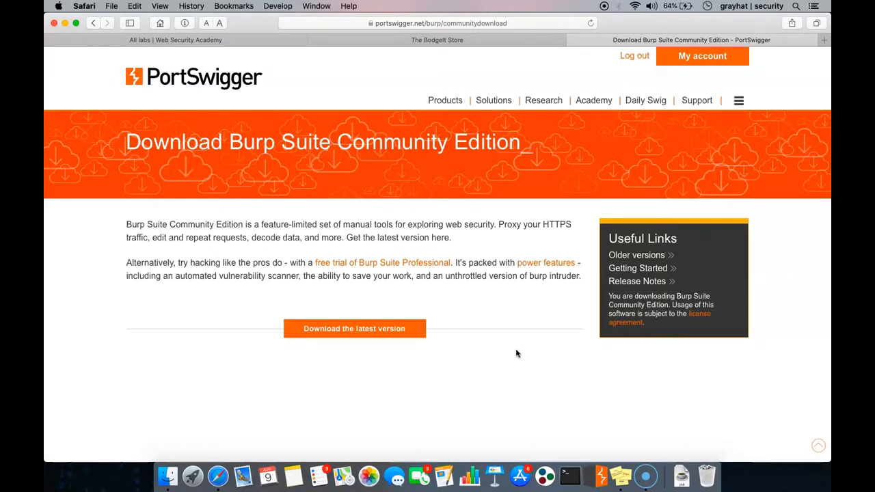
left_click(417, 371)
scroll(418, 372, "down", 3)
scroll(418, 373, "up", 3)
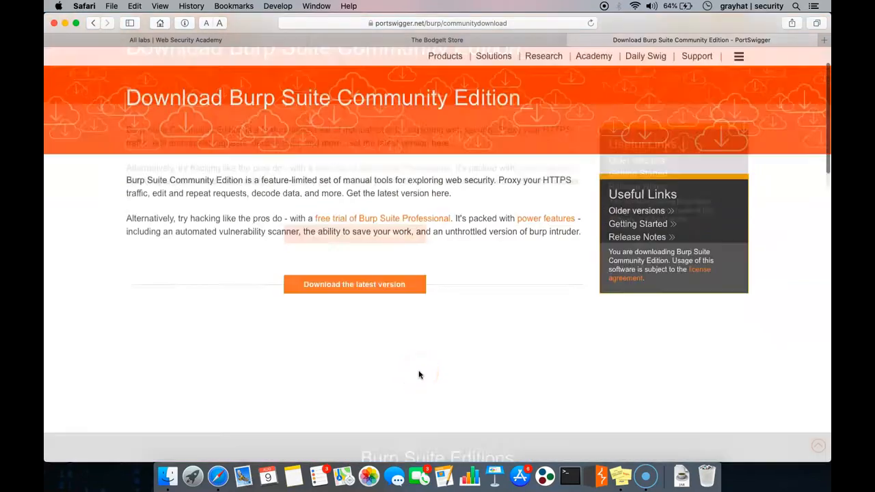
left_click(465, 384)
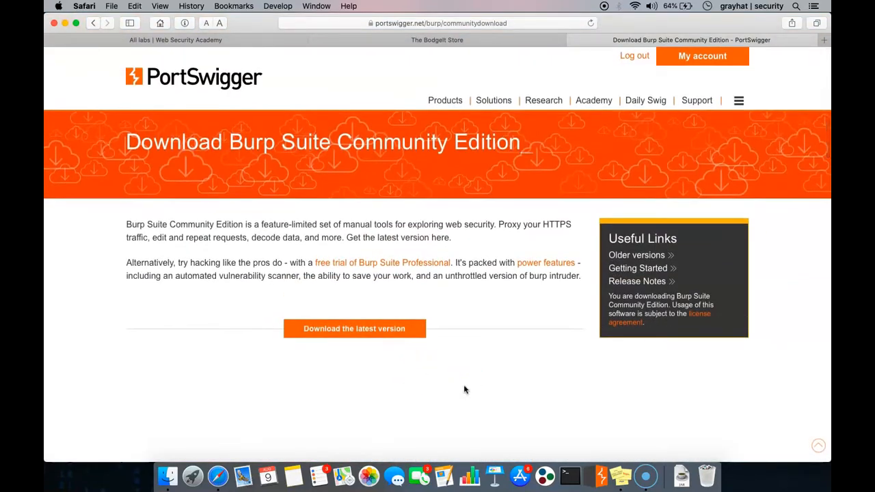
left_click(379, 328)
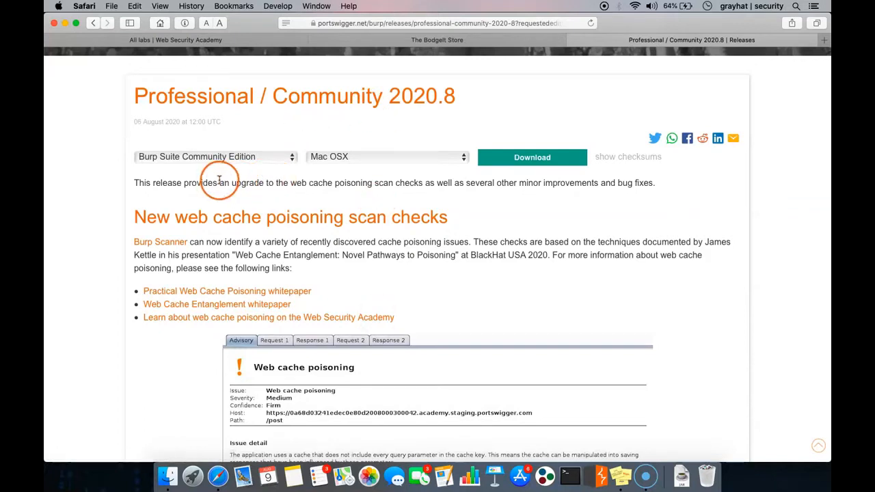
Review the edition and platform choices for the release, and check the installed applications for Burp Suite Community Edition.
left_click(249, 159)
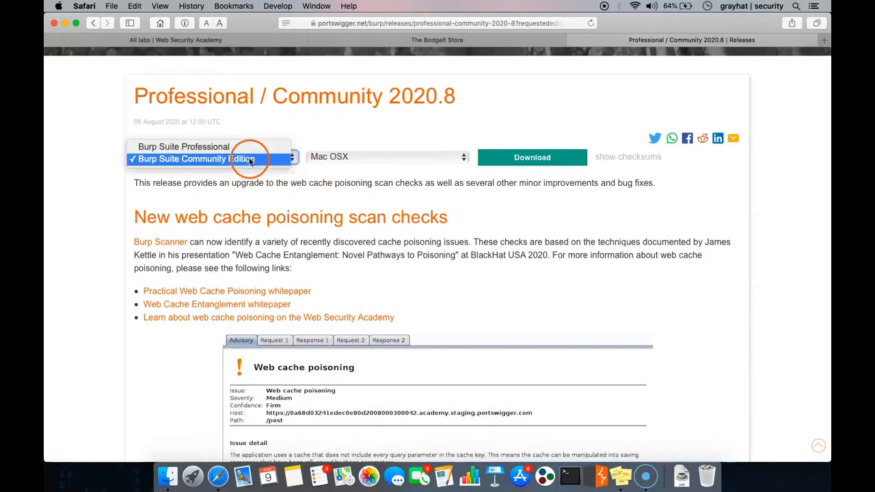
left_click(250, 160)
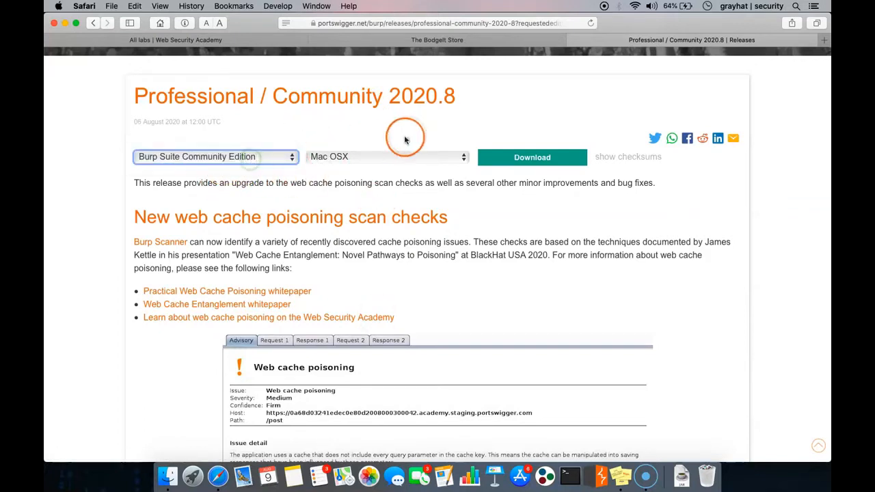
left_click(361, 160)
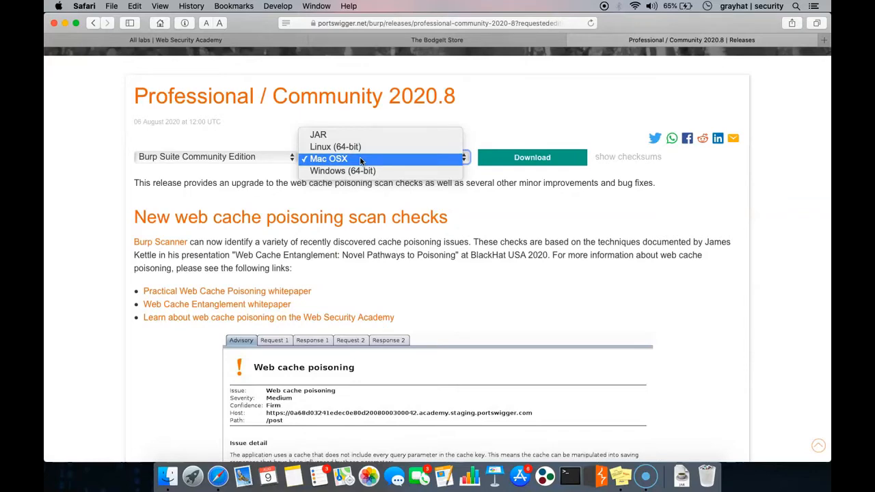
left_click(462, 257)
key("F4")
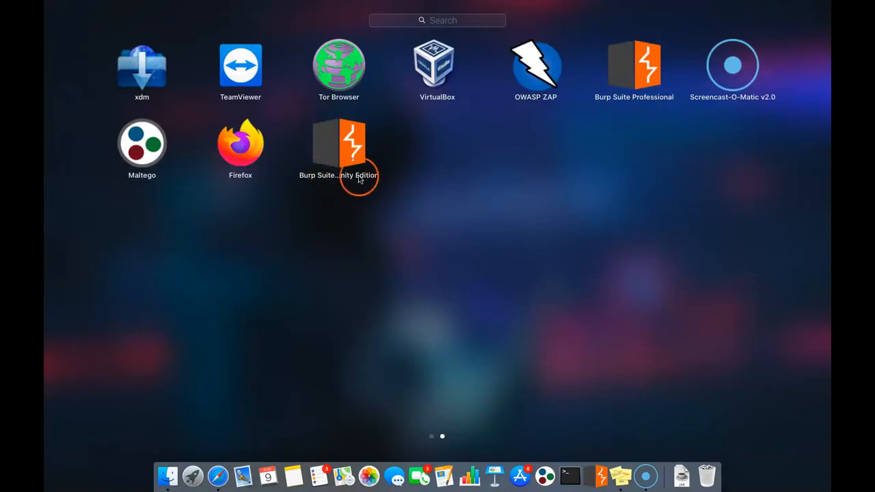
left_click(401, 209)
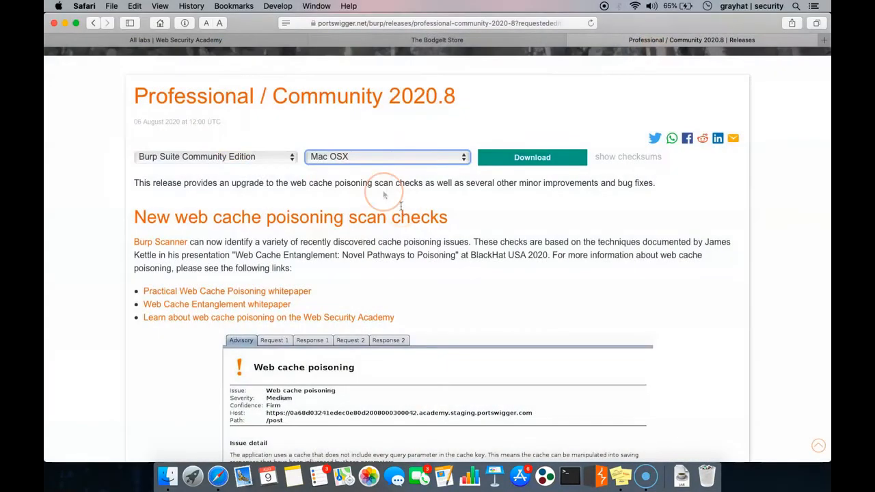
Choose JAR as the download format for Burp Suite Community Edition and keep it after reviewing the other platforms.
left_click(418, 162)
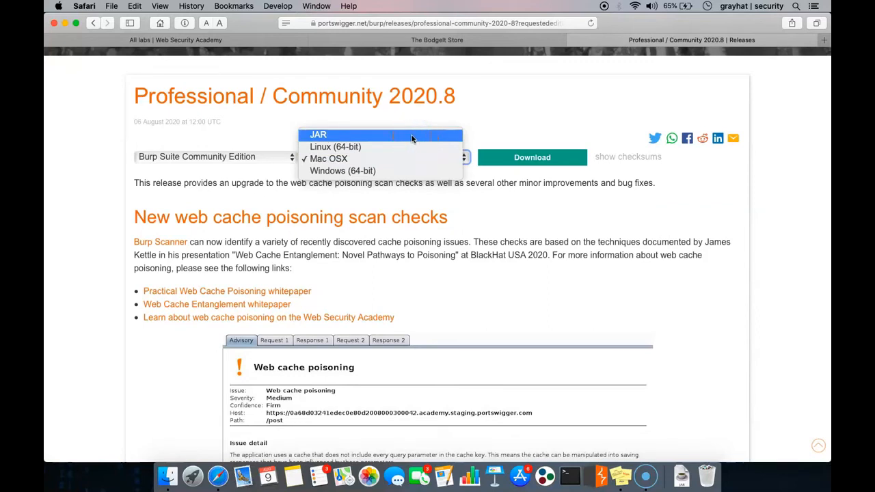
left_click(412, 139)
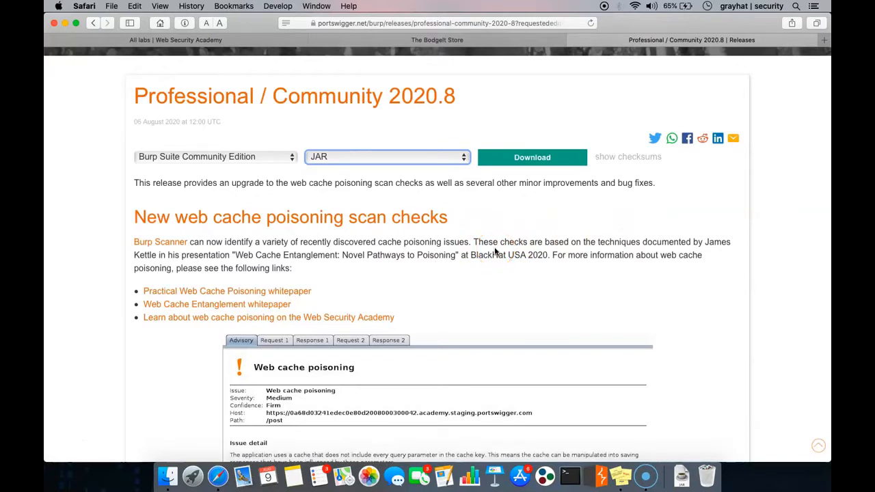
left_click(449, 156)
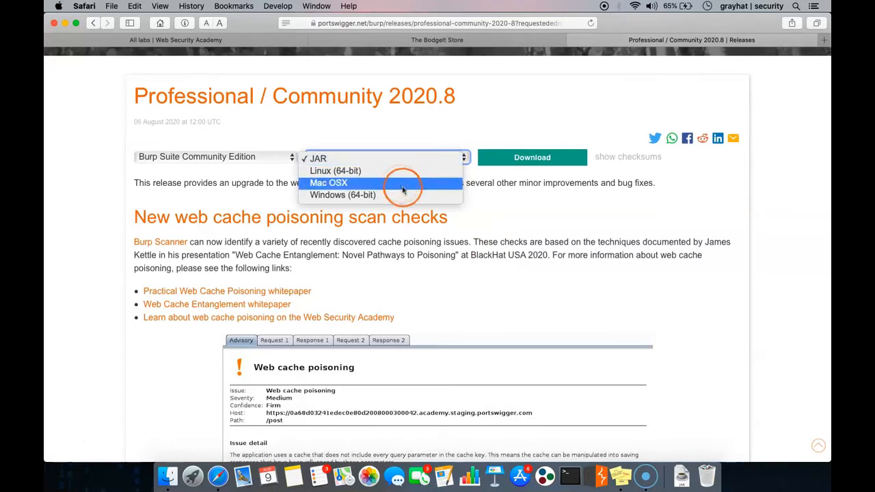
left_click(451, 241)
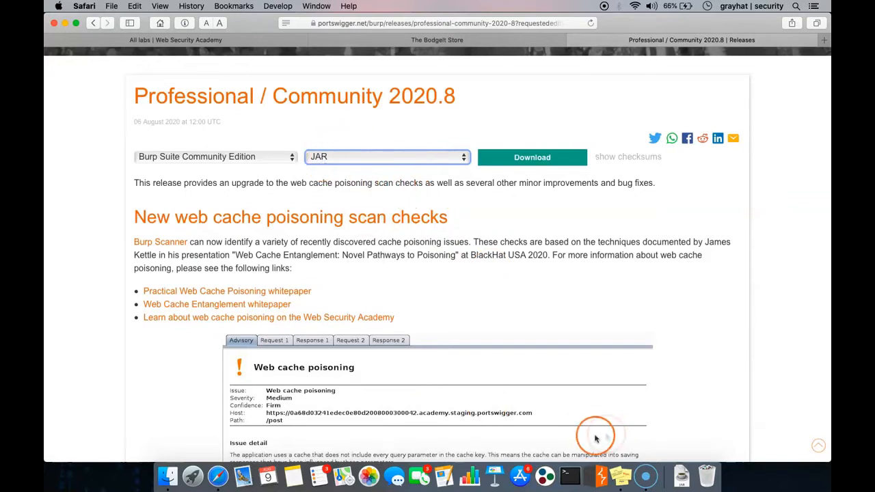
Switch to Terminal and change the working directory to Downloads.
left_click(570, 476)
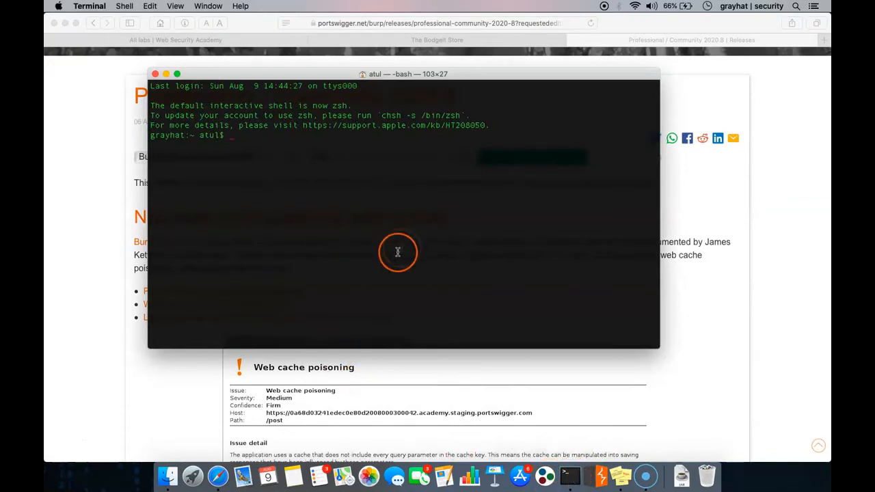
type("cd Dwo")
key("BackSpace")
key("BackSpace")
type("ow")
key("Tab")
key("Return")
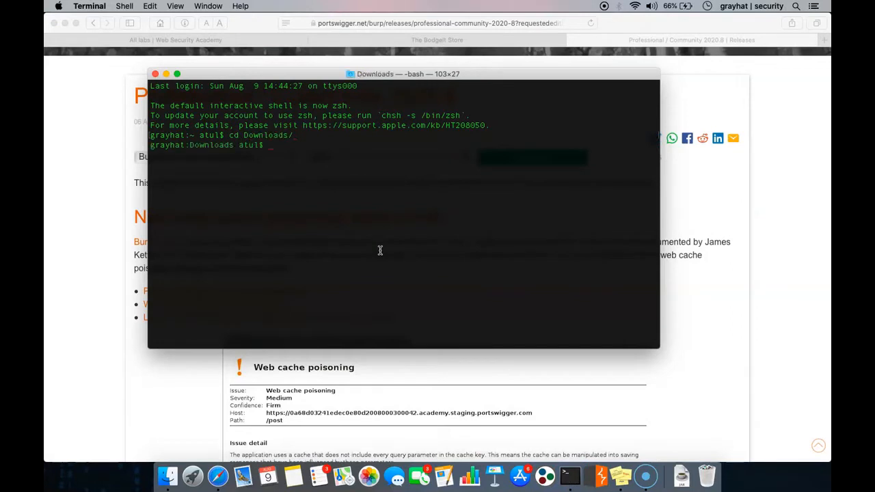
Begin the launch command with java -jar -Xmx2g and point out its memory option.
type("java -jar -X")
type("mx2g")
left_click_drag(317, 145, 352, 147)
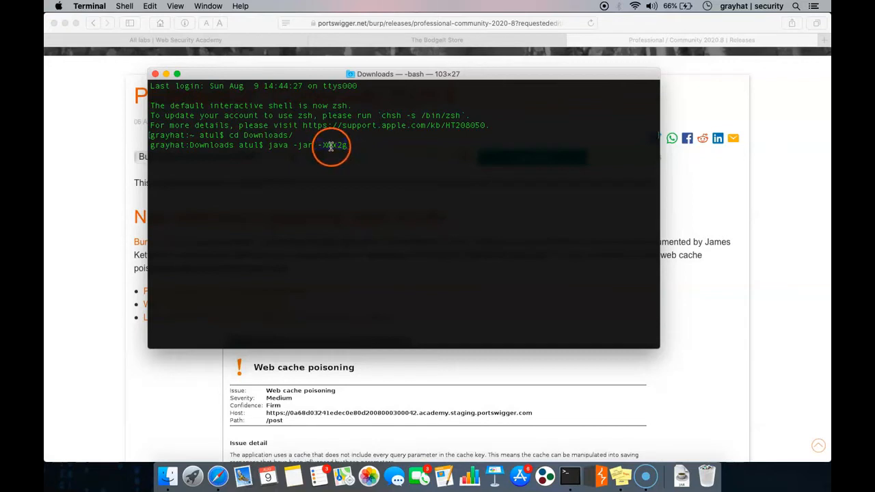
left_click(347, 171)
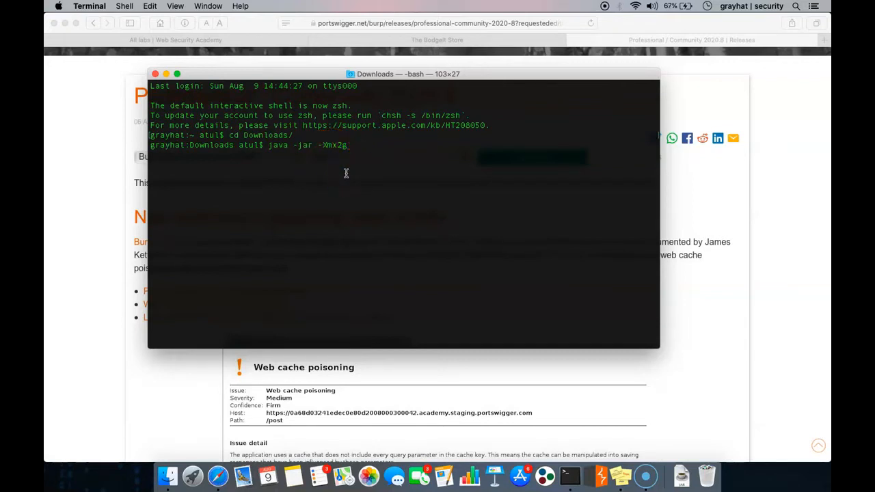
mouse_move(344, 166)
left_mouse_down()
mouse_move(351, 146)
mouse_move(364, 158)
left_mouse_up()
left_click(331, 148)
left_click(334, 145)
left_click_drag(335, 145, 338, 145)
left_click(358, 145)
Complete the command as java -jar -Xmx2g burpsuite_community_v2020.8.jar, trying 2048 as the memory value along the way, and run it.
key("BackSpace")
key("BackSpace")
type("2048")
key("BackSpace")
key("BackSpace")
key("BackSpace")
key("BackSpace")
type("2g bu")
key("Tab")
key("Return")
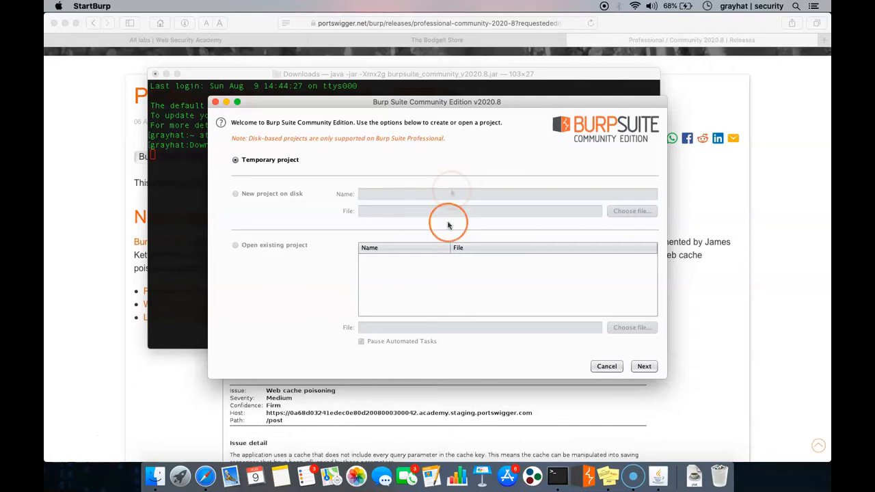
Start Burp with a temporary project and the Burp defaults, and widen its window to the screen's full width.
left_click(644, 367)
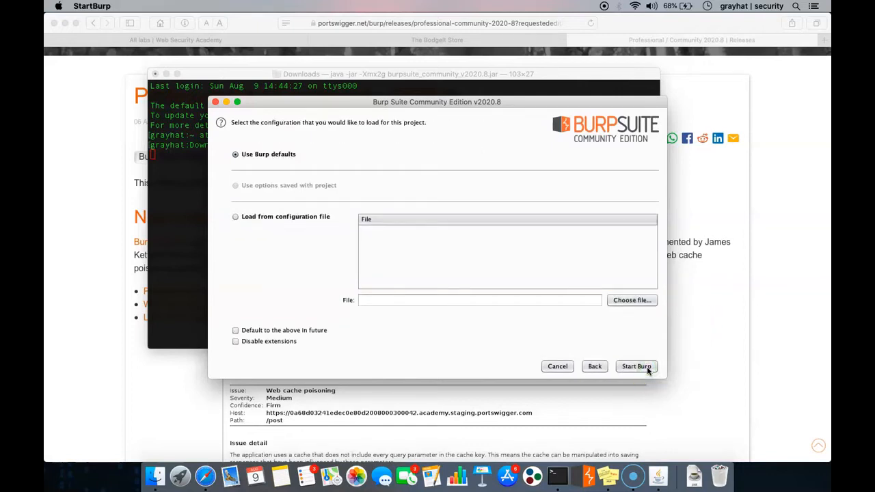
left_click(636, 366)
left_click(531, 322)
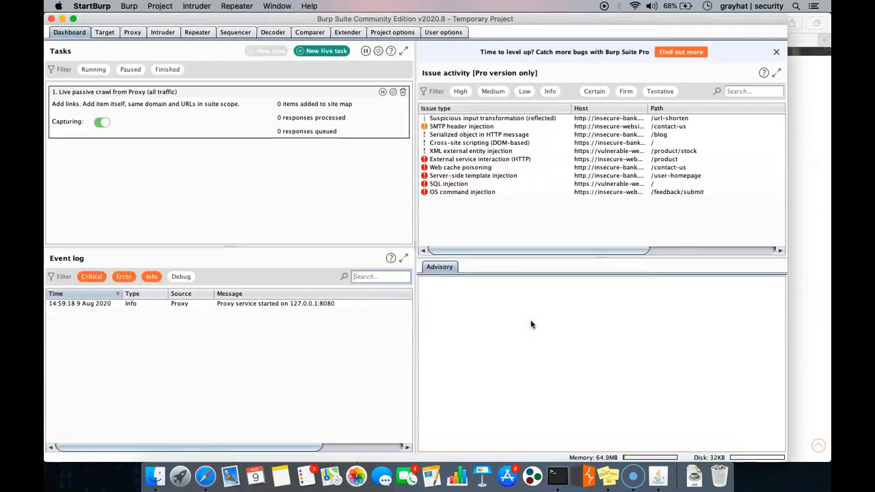
left_click(641, 413)
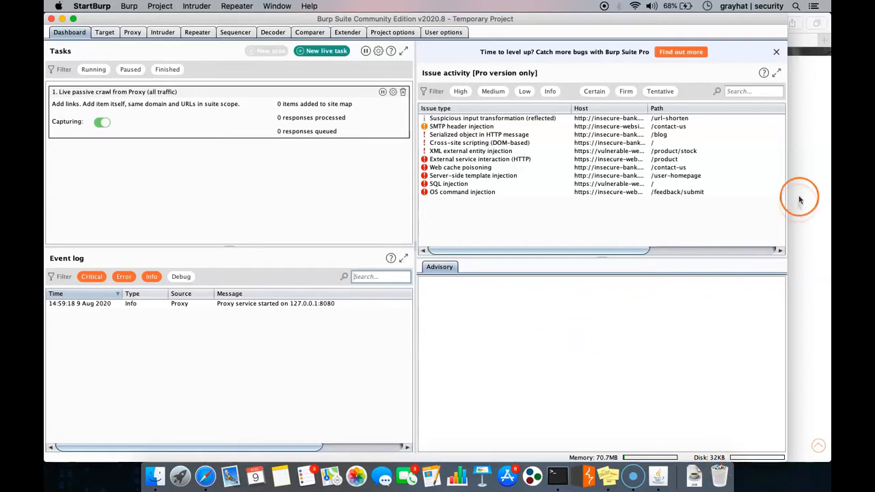
left_click_drag(787, 185, 828, 188)
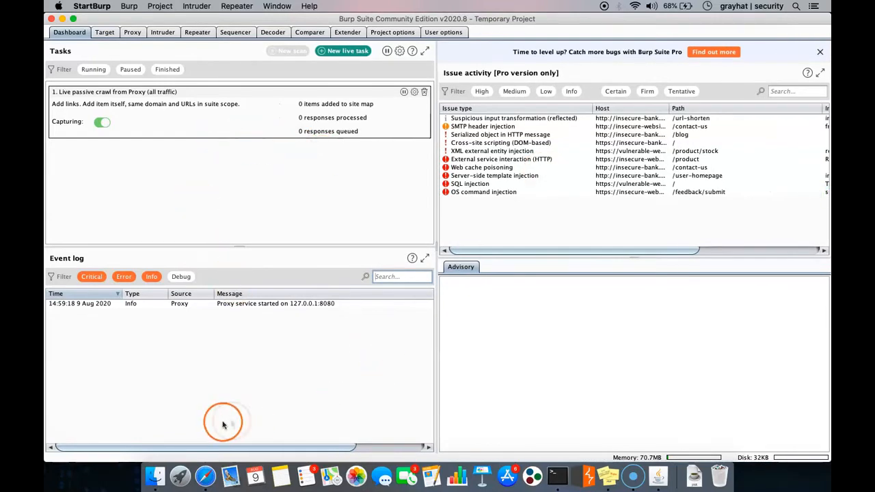
Switch to Safari, revisit The BodgeIt Store and the academy's list of all labs, and open the store's login page.
left_click(205, 476)
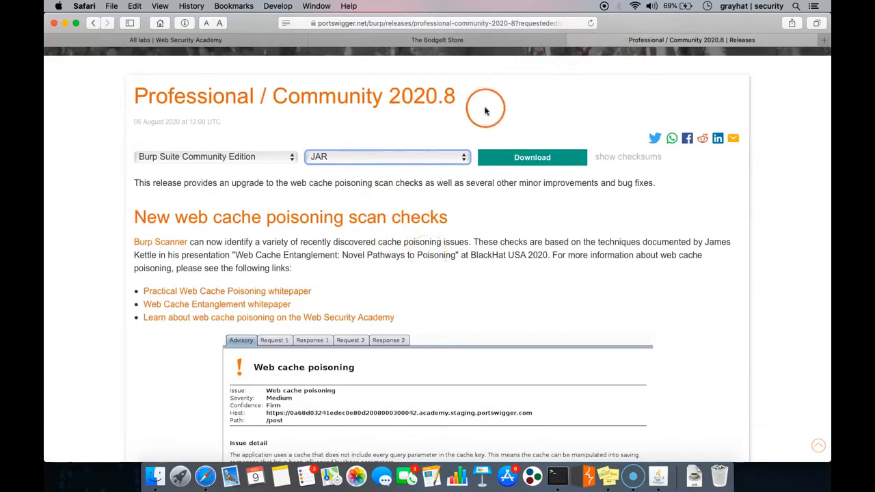
left_click(501, 39)
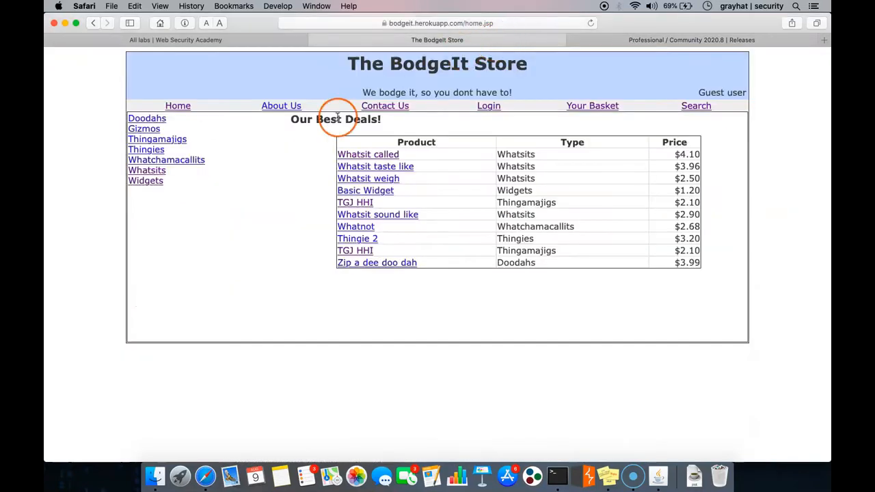
left_click(272, 40)
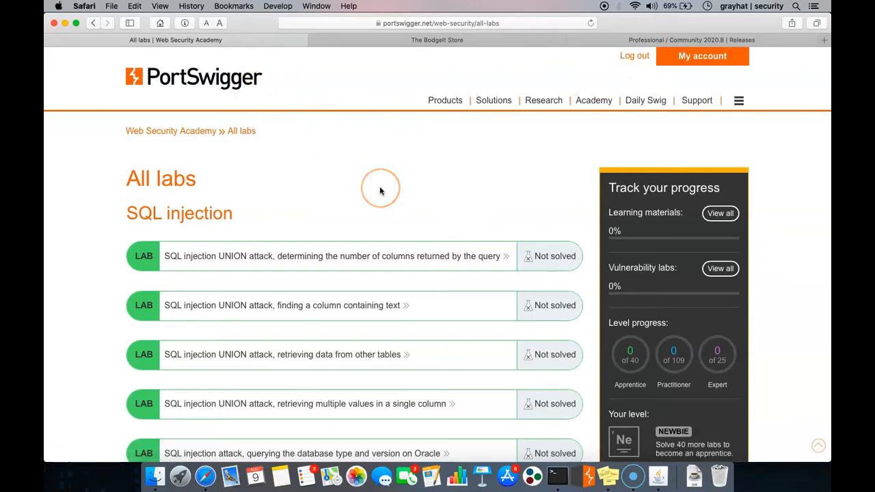
left_click(486, 39)
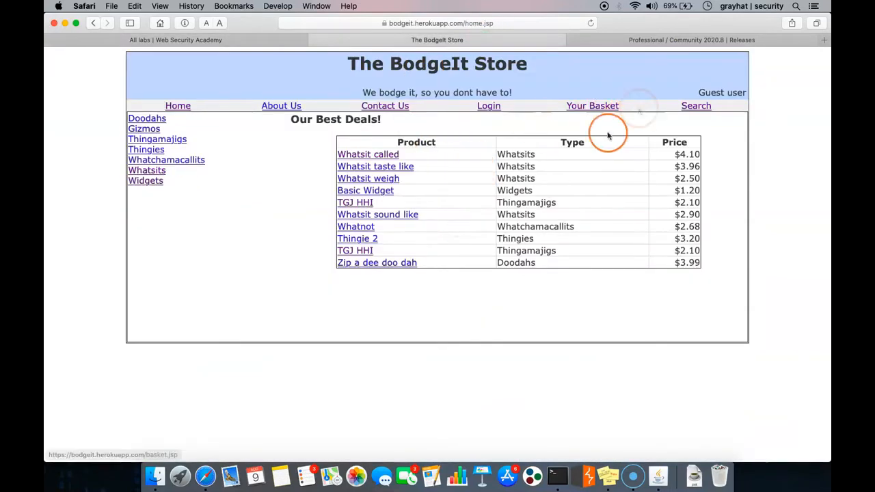
left_click(486, 108)
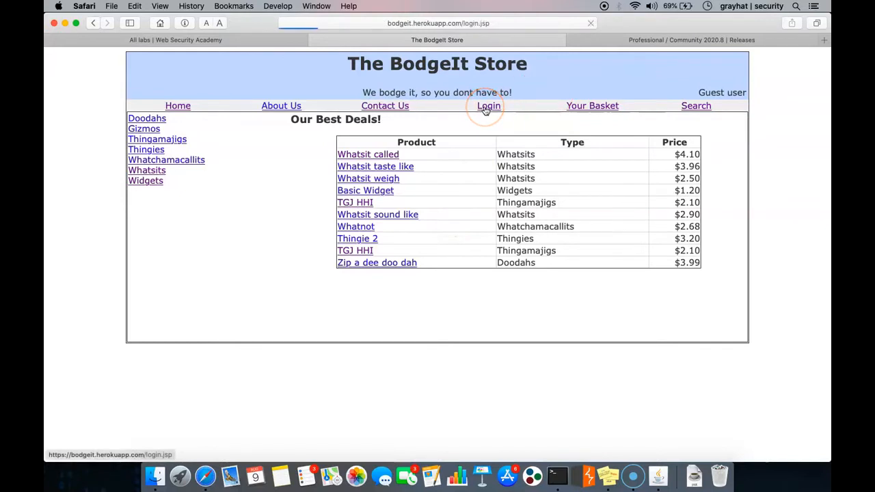
left_click(524, 216)
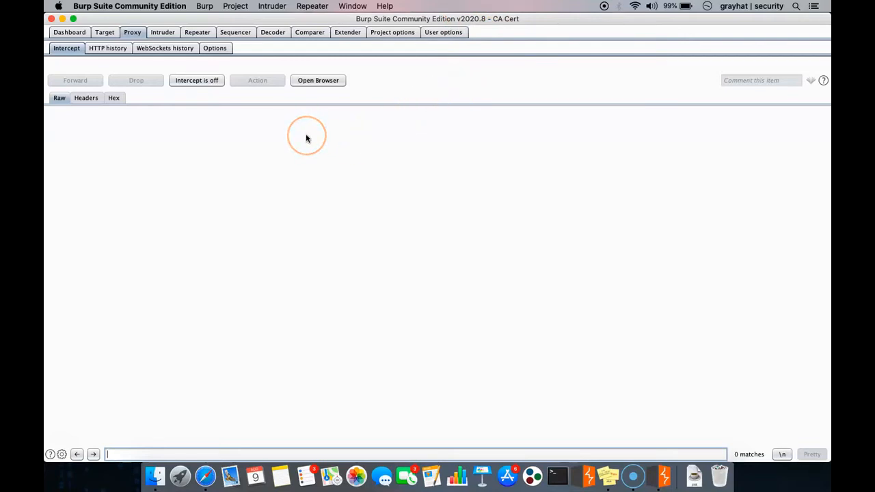
Open Burp's embedded browser, look over its main menu, and allow Chromium Helper to accept incoming network connections.
left_click(326, 81)
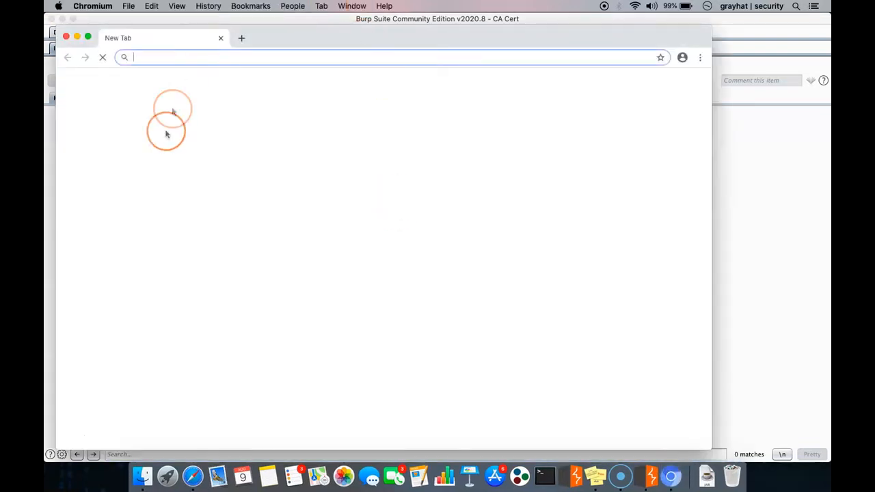
left_click(699, 58)
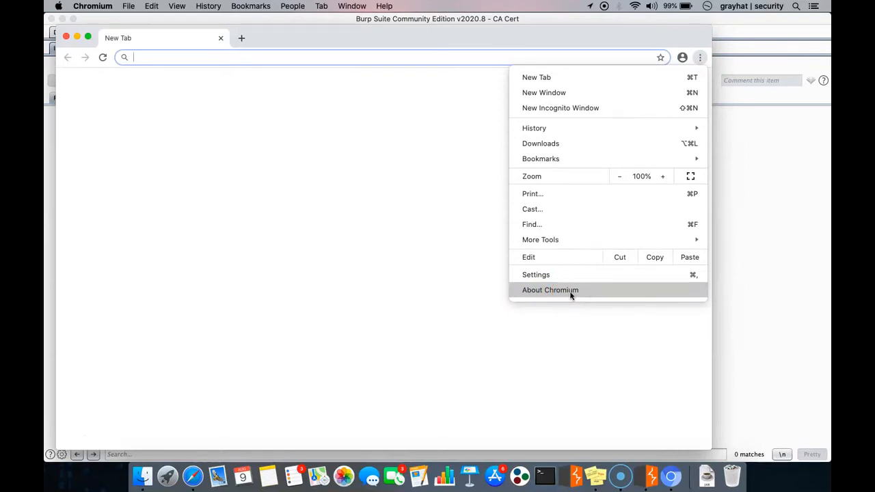
left_click(699, 57)
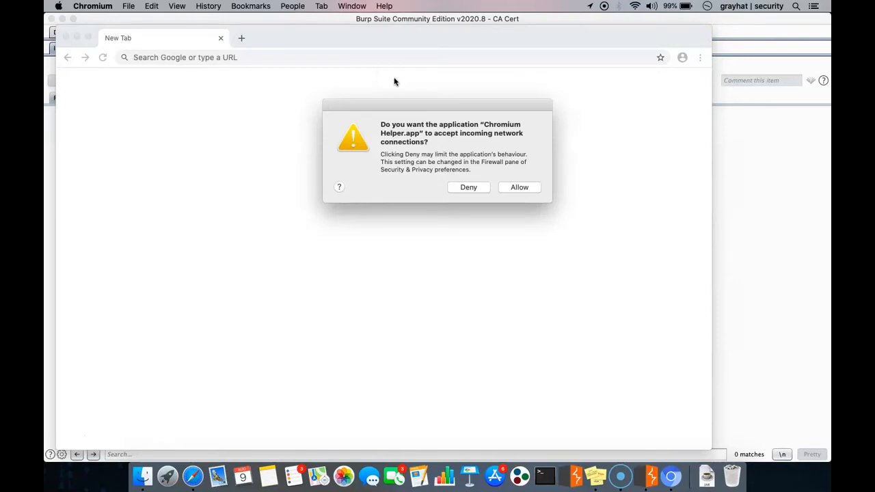
left_click(523, 190)
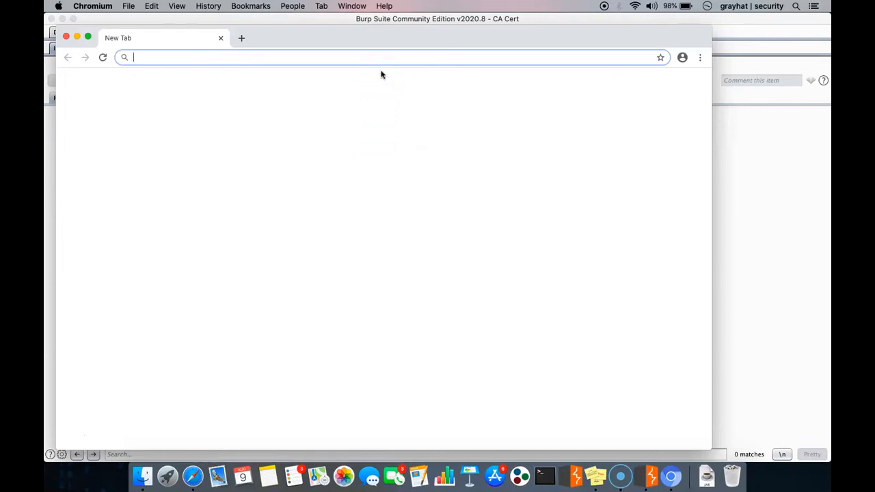
Load facebook.com in the embedded browser and view the site's connection security details.
type("faceb")
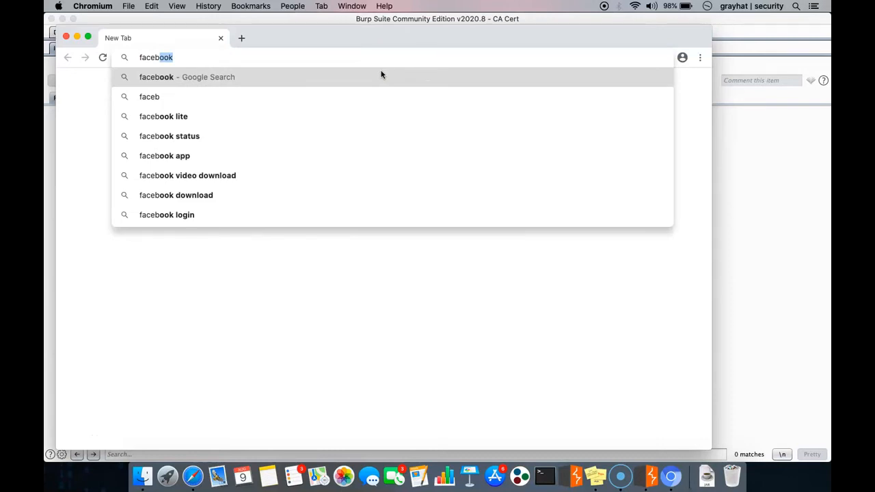
type("ook")
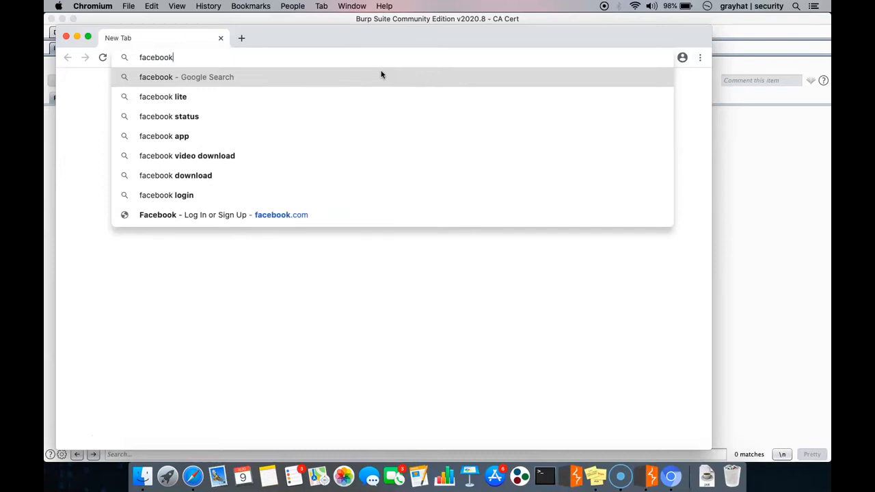
type(".com")
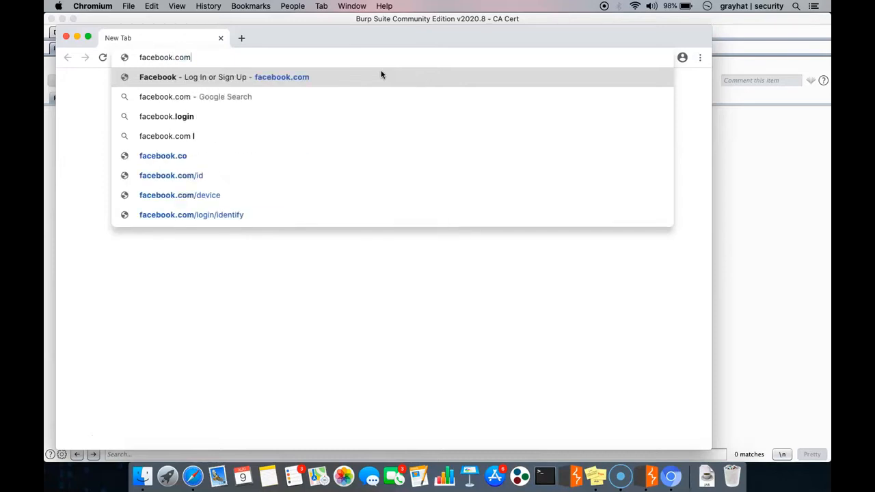
key("Return")
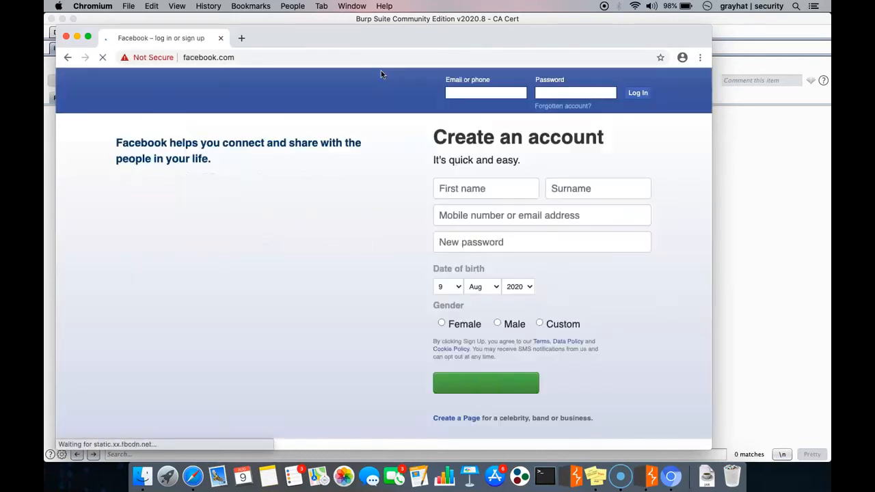
left_click(367, 71)
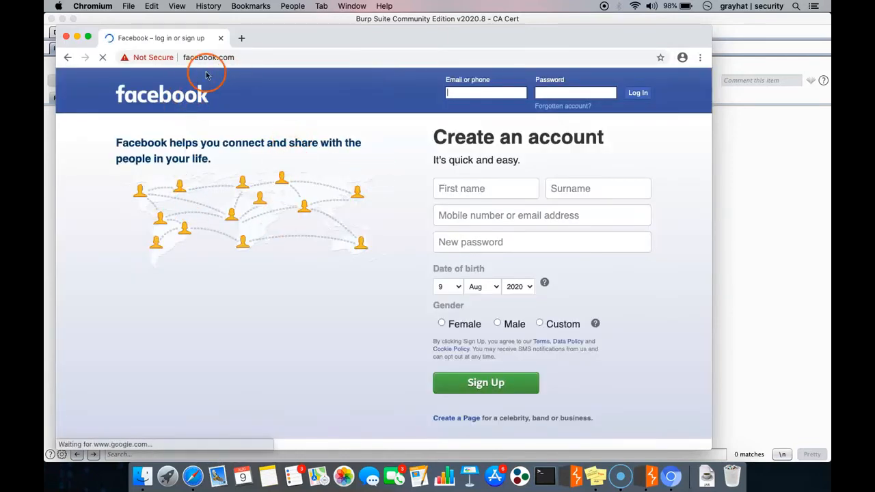
left_click(156, 58)
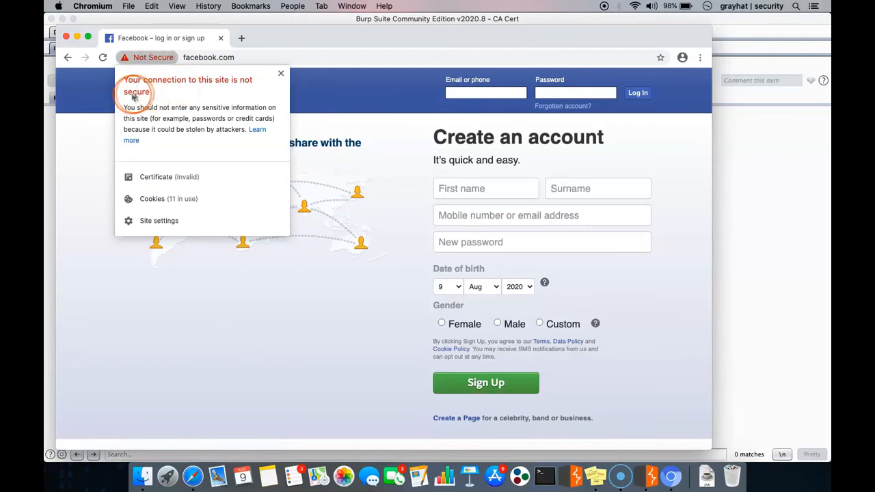
left_click(322, 53)
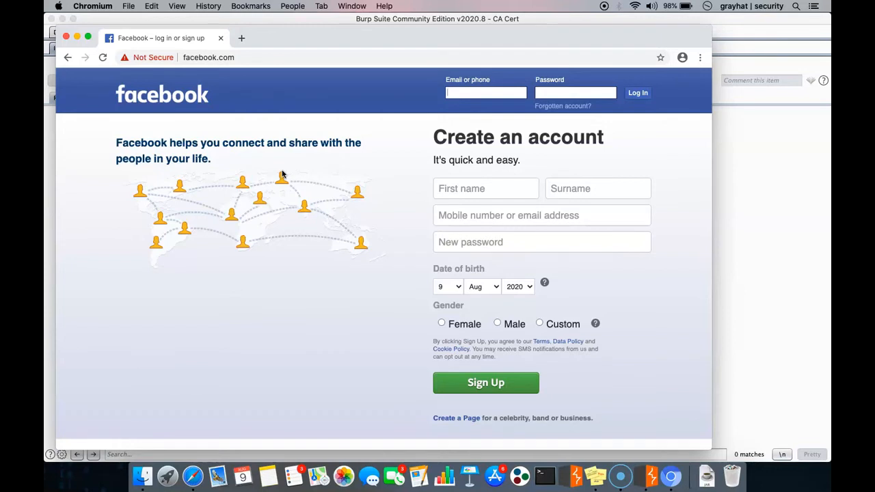
Load paypal.com in the embedded browser, and minimize its window to return to Burp.
left_click(256, 59)
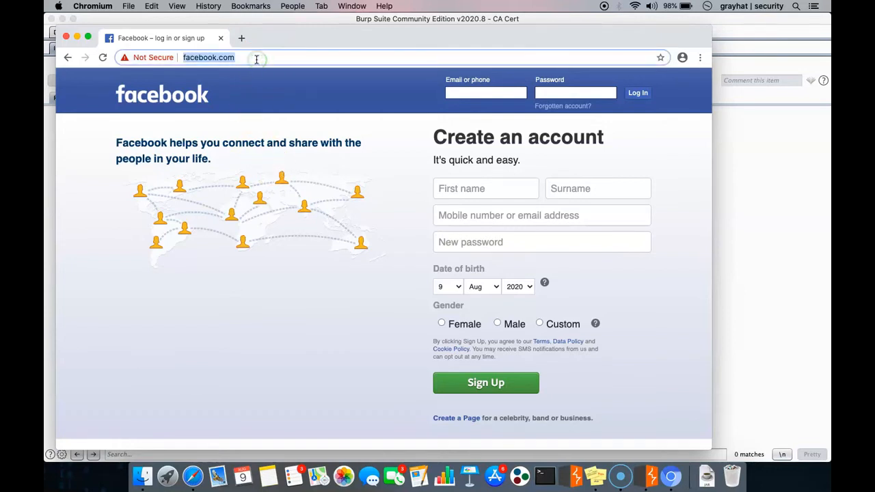
type("pay")
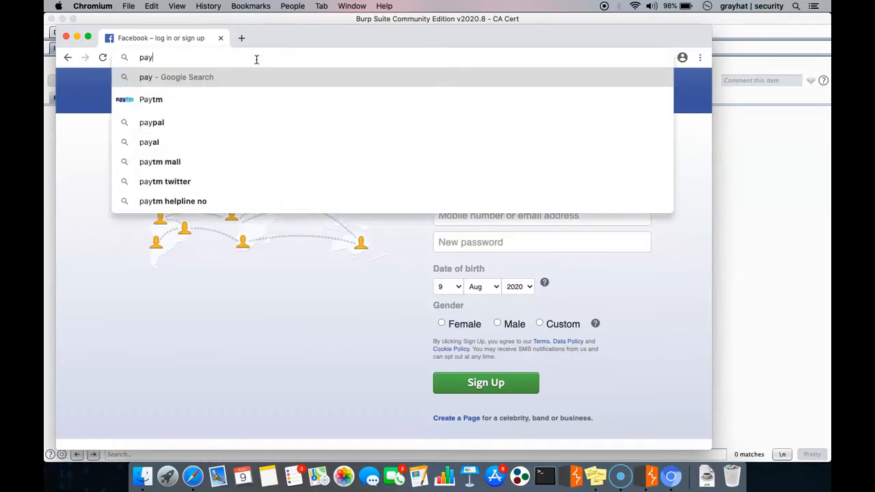
type("pal.com")
key("Return")
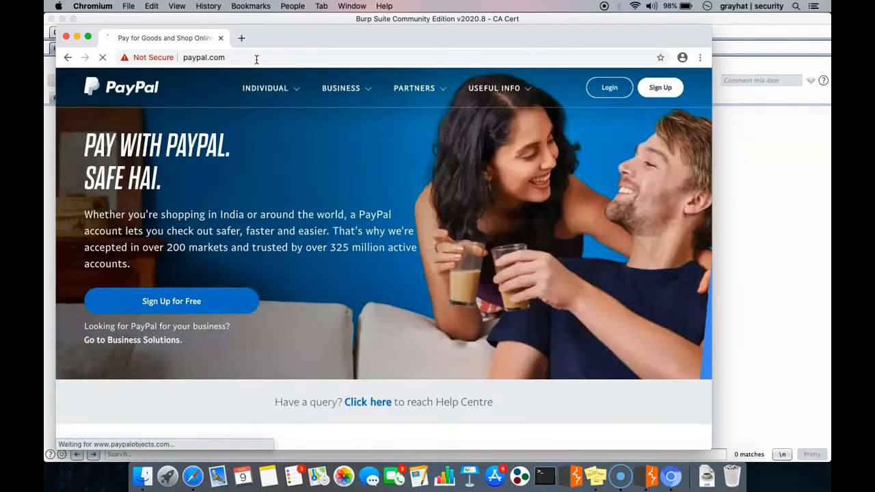
left_click(284, 199)
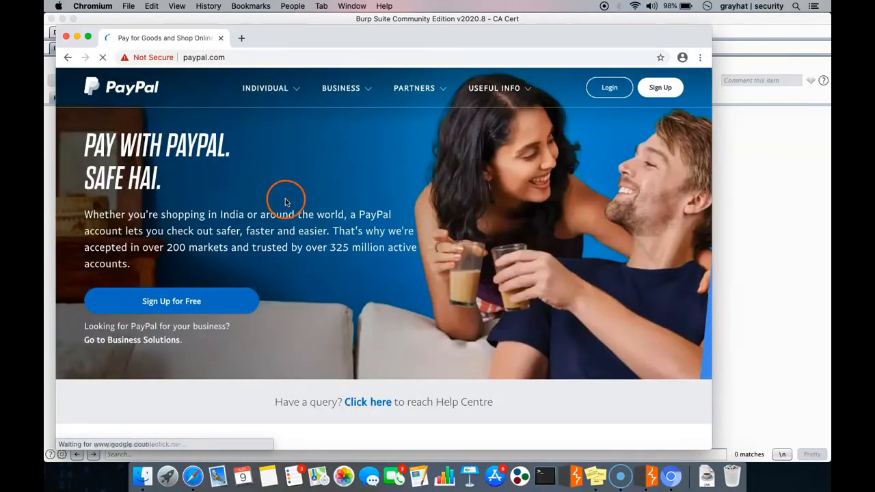
left_click(77, 38)
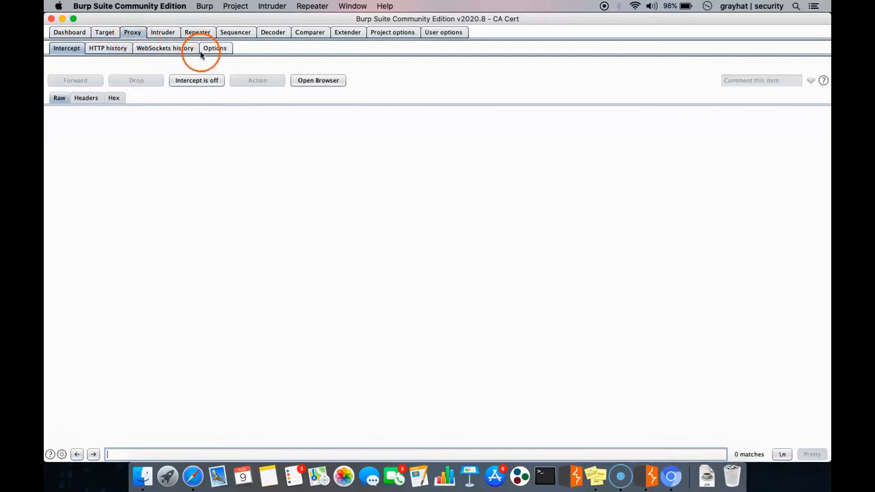
Try to export Burp's CA certificate in DER format to the Downloads folder, and return to the proxy's Intercept view.
left_click(213, 49)
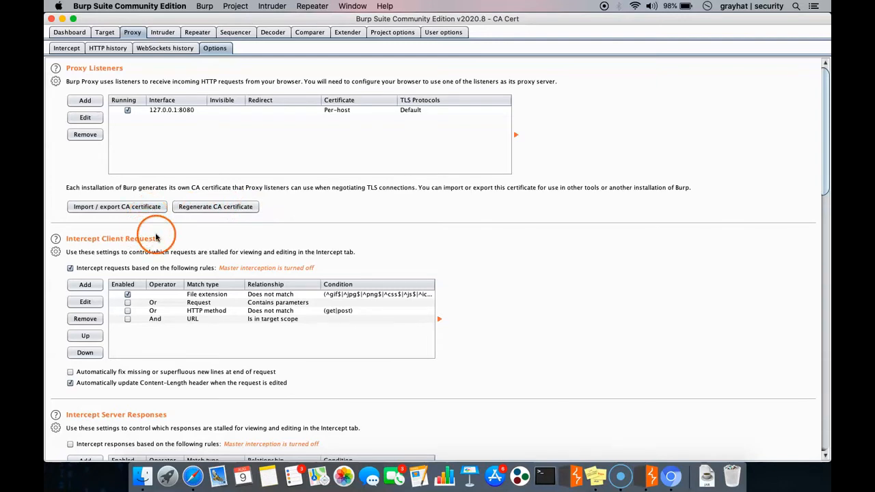
left_click(149, 206)
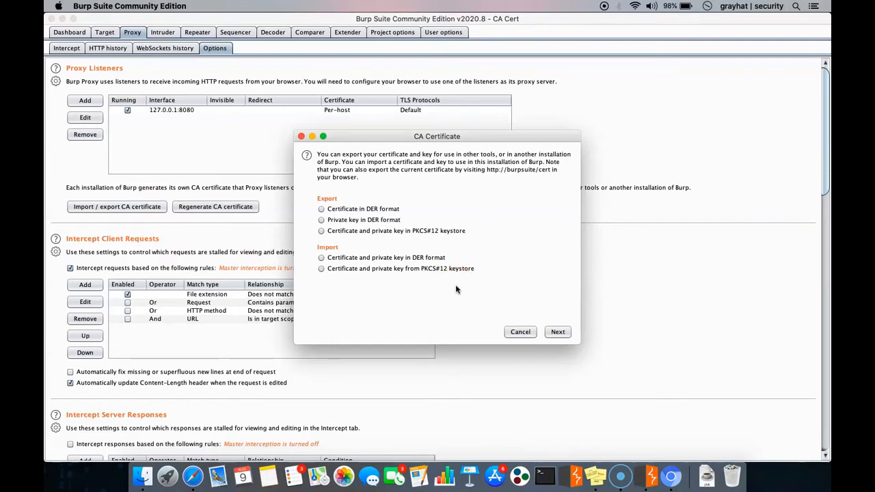
left_click(321, 211)
left_click(322, 210)
left_click(462, 237)
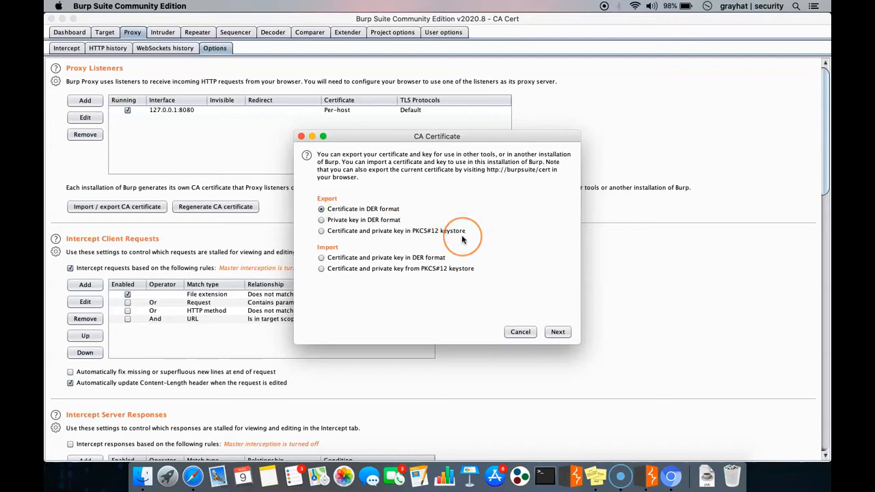
left_click(558, 332)
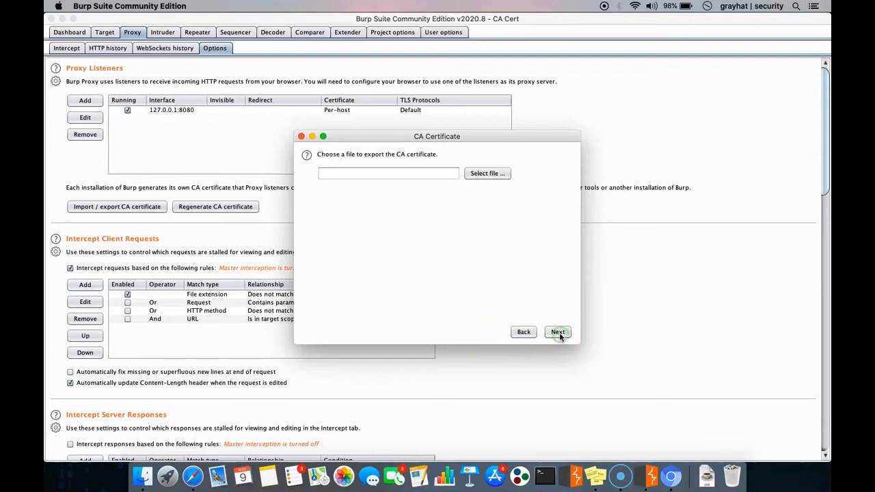
left_click(400, 257)
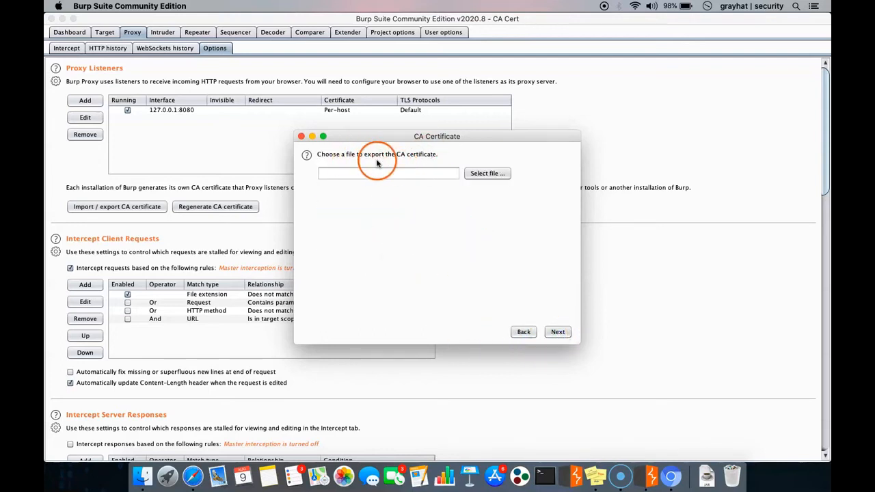
left_click(485, 173)
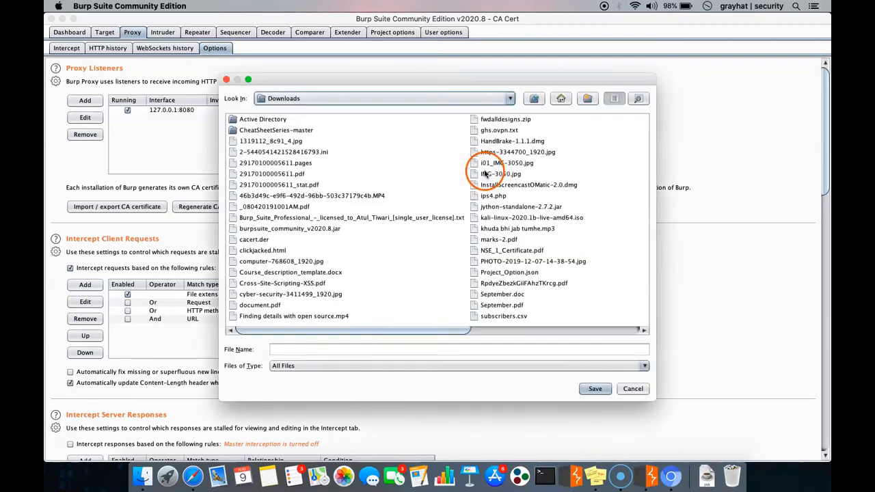
left_click(595, 388)
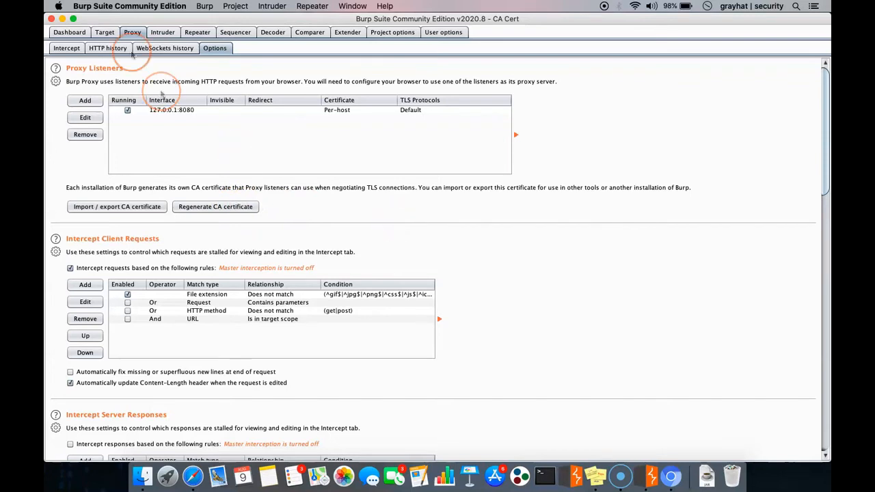
left_click(65, 48)
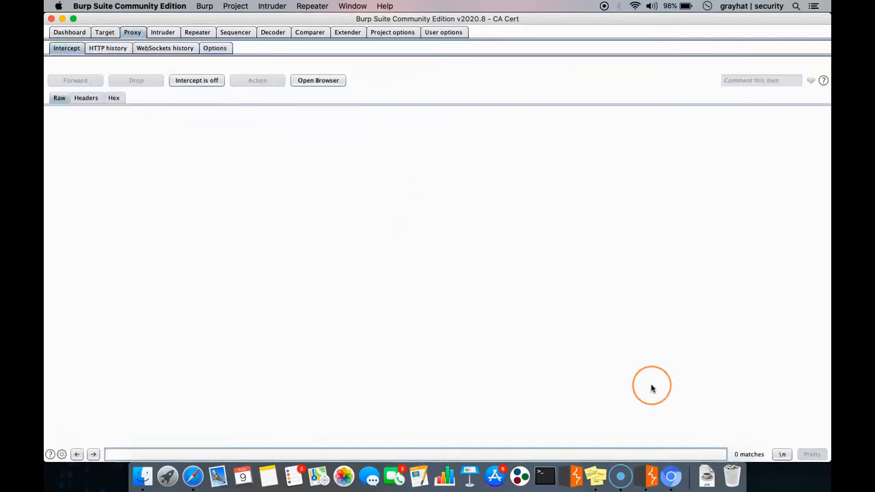
Switch to Firefox and check which proxy profile is selected in FoxyProxy.
key("F4")
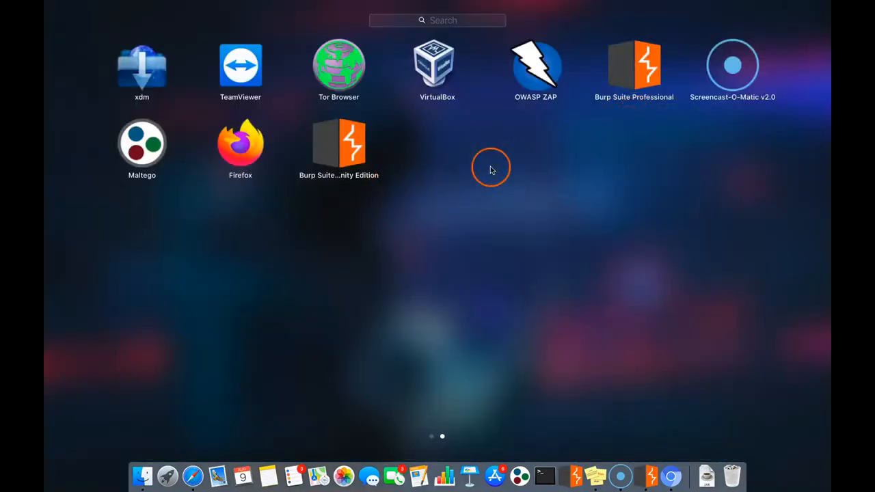
left_click(235, 151)
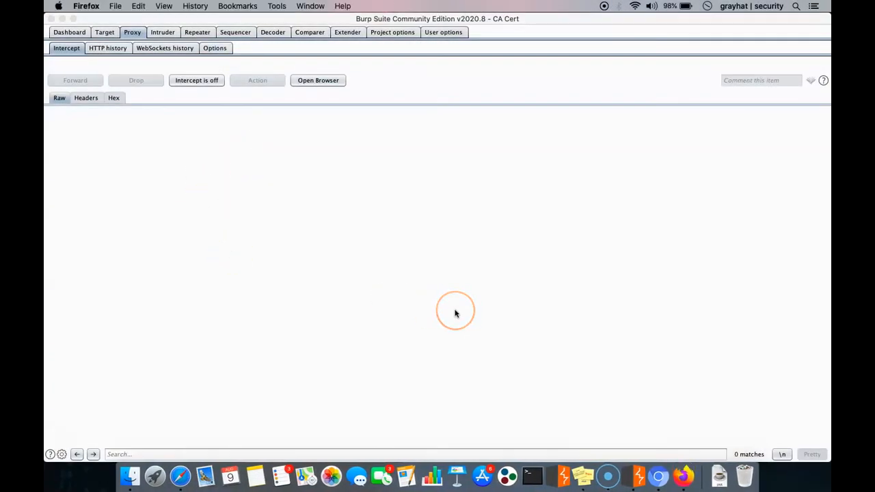
left_click(480, 57)
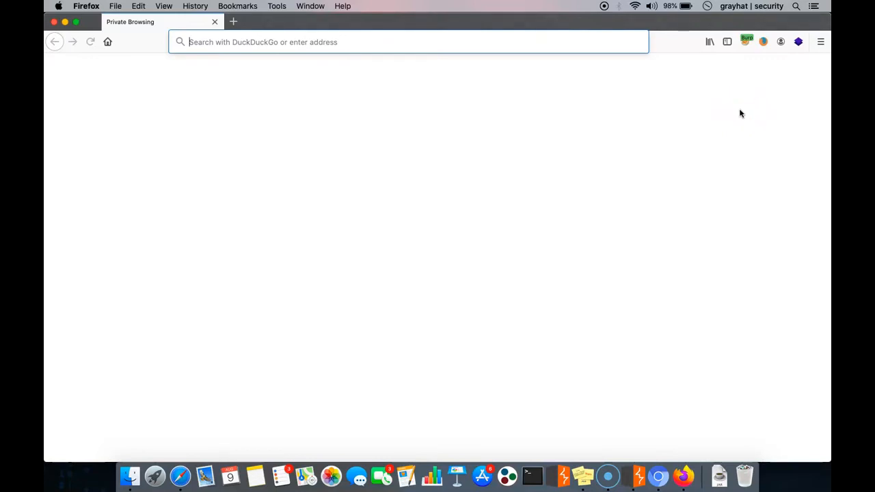
left_click(746, 42)
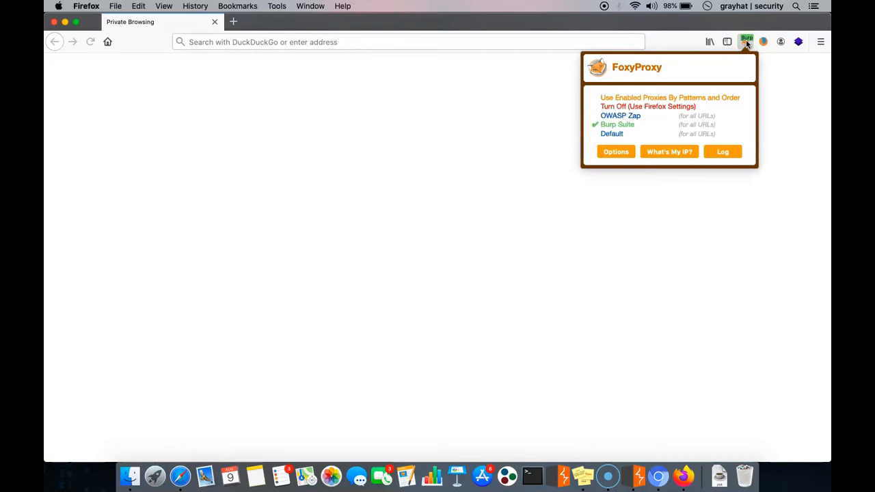
left_click(746, 41)
Search Firefox's preferences for "pro" and examine the proxy configuration in the connection settings, closing them without changes.
left_click(821, 42)
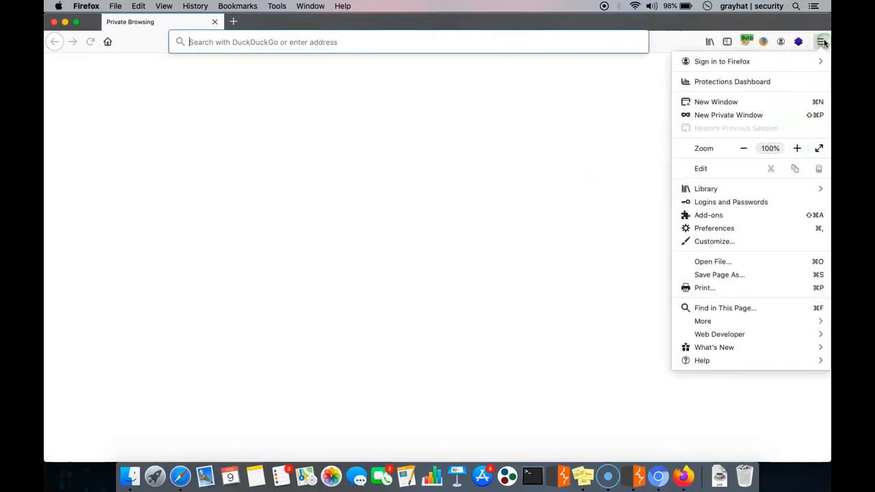
left_click(743, 229)
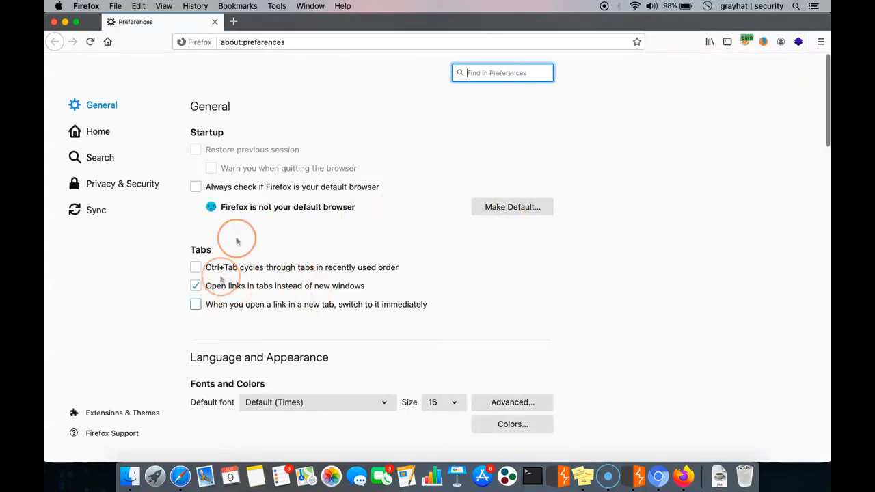
type("procy")
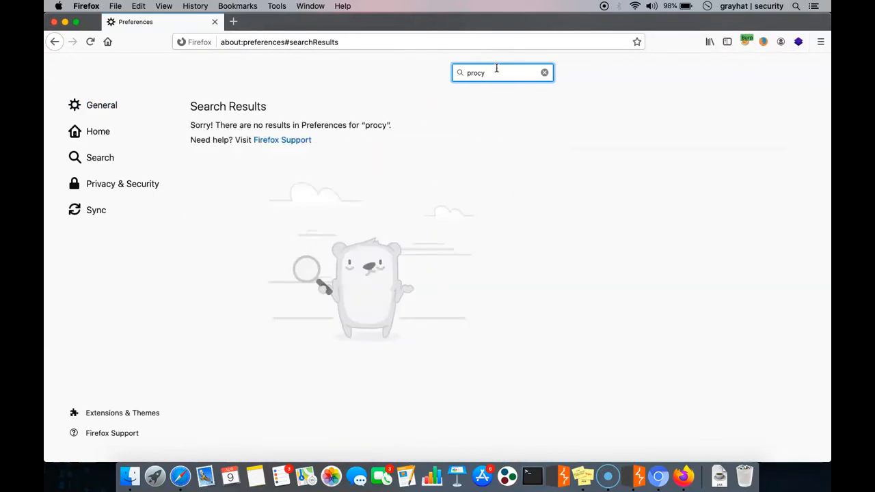
key("BackSpace")
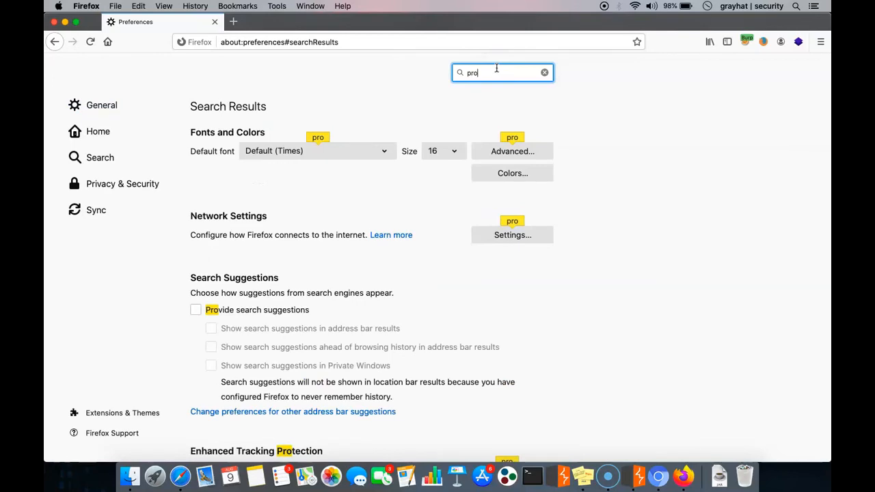
scroll(335, 307, "down", 3)
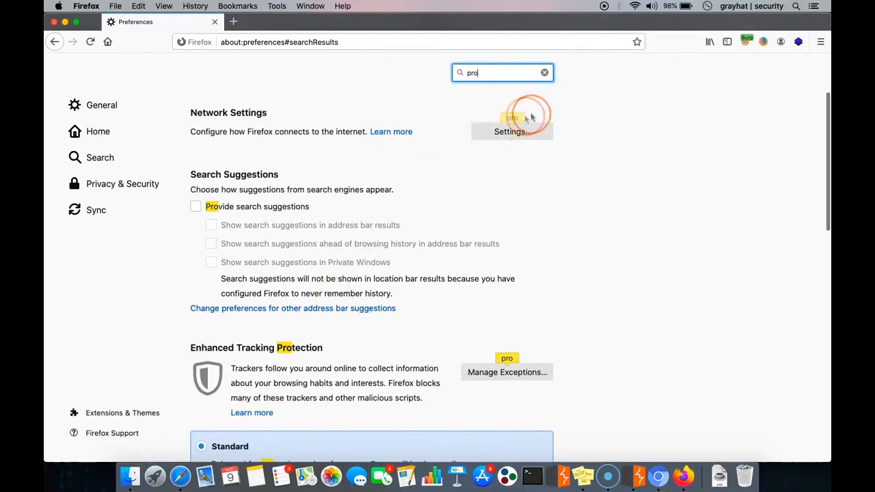
left_click(512, 131)
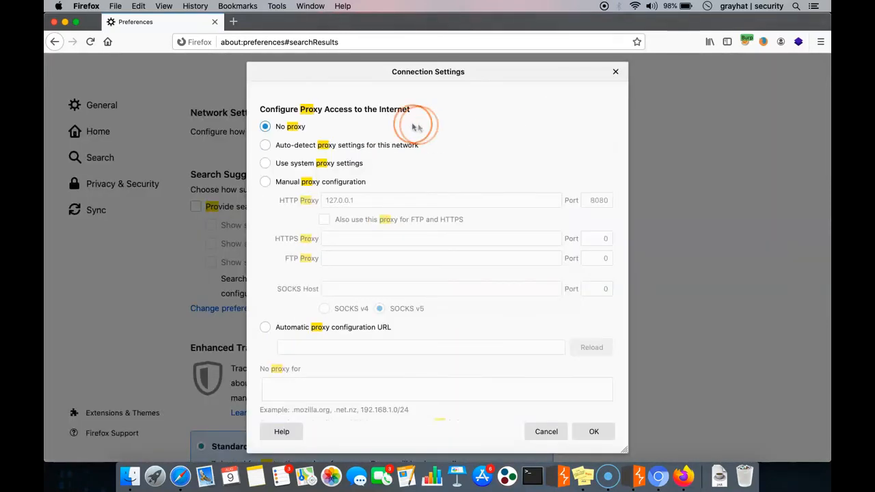
left_click(615, 71)
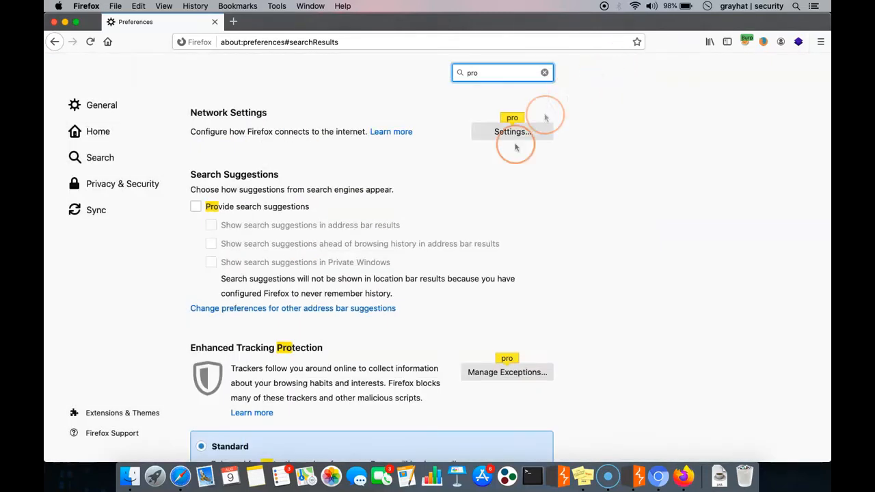
Clear the preferences search and examine the manual proxy option in the network connection settings, cancelling without changes.
scroll(263, 141, "up", 2)
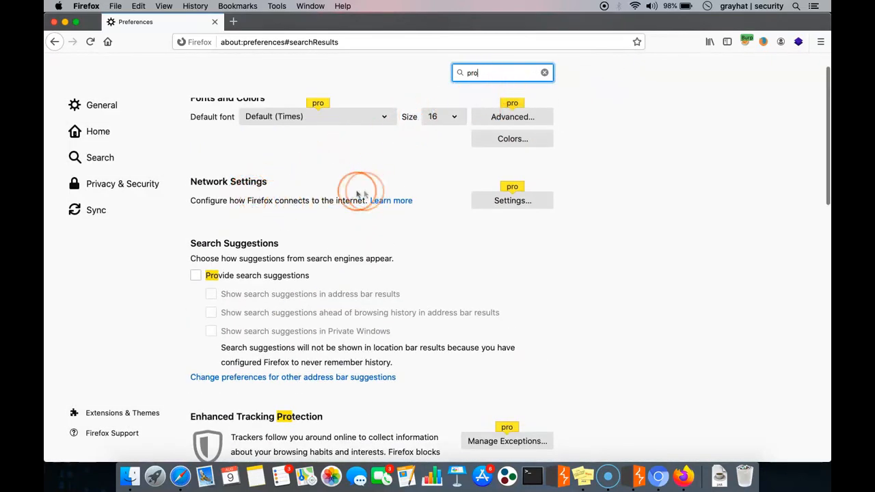
left_click(544, 72)
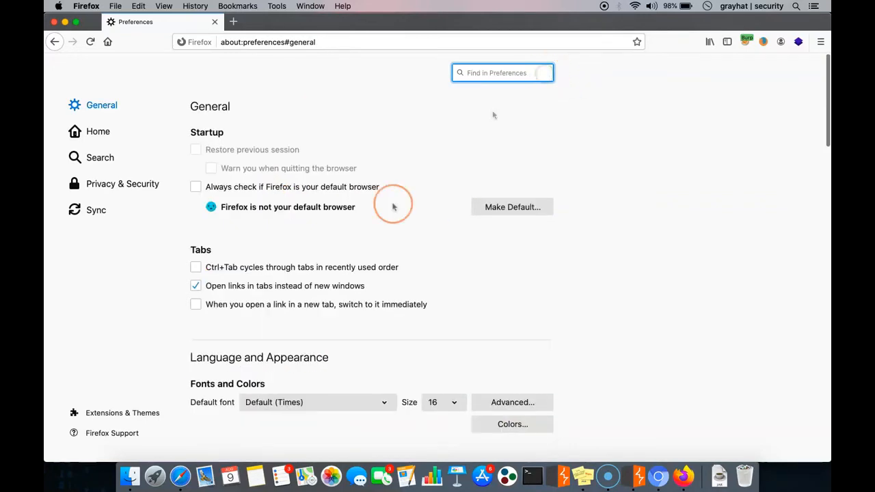
scroll(393, 206, "down", 15)
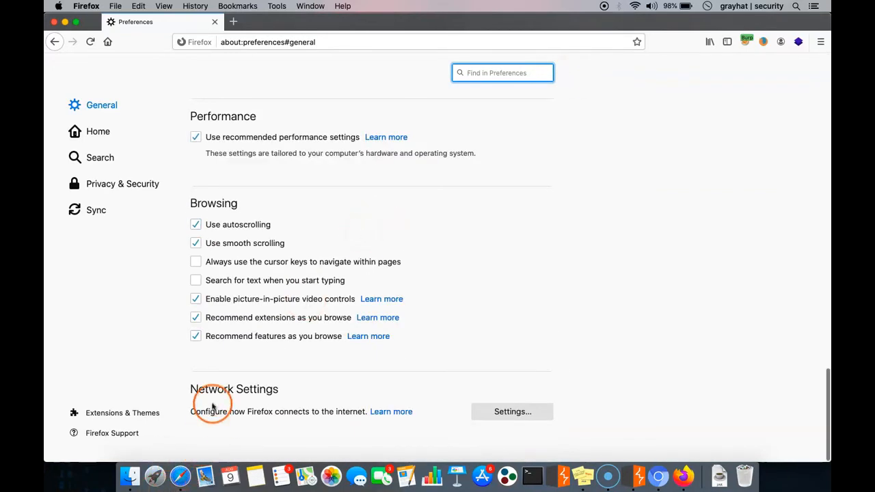
left_click(509, 413)
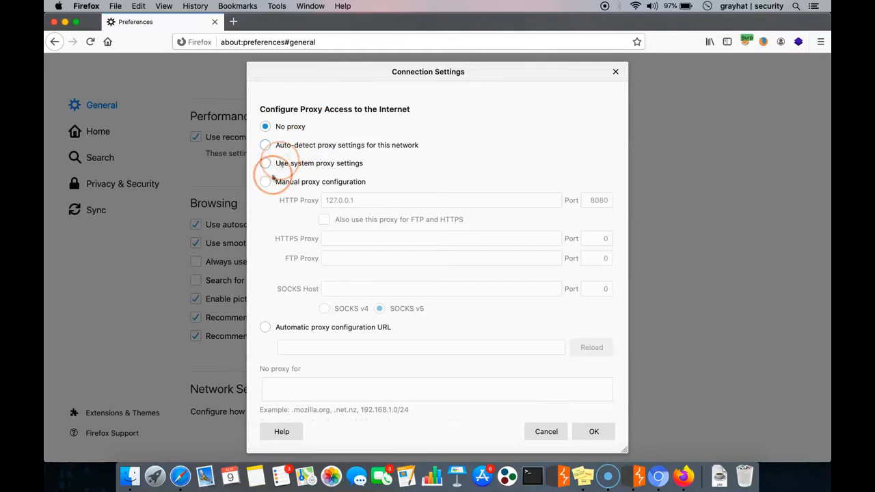
left_click(265, 181)
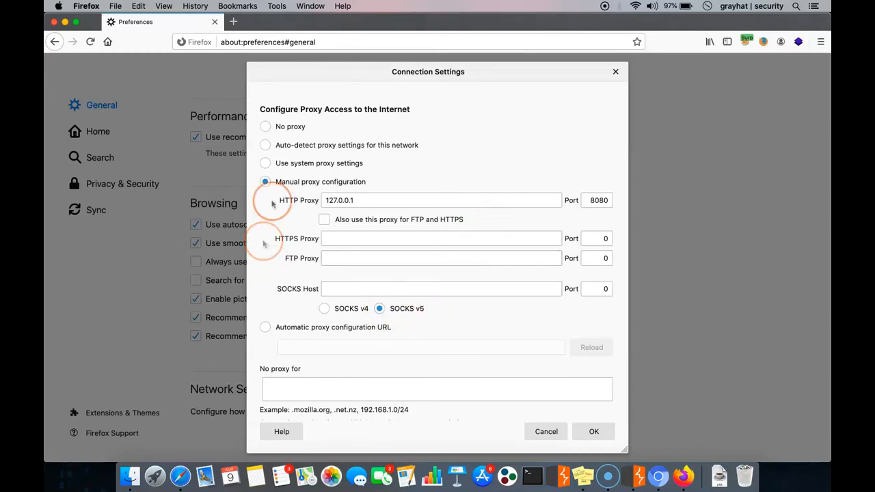
left_click(265, 127)
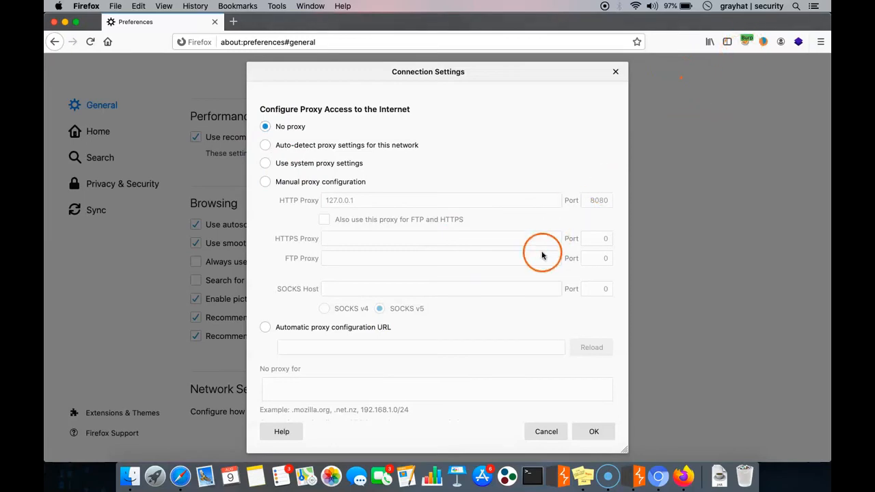
left_click(554, 434)
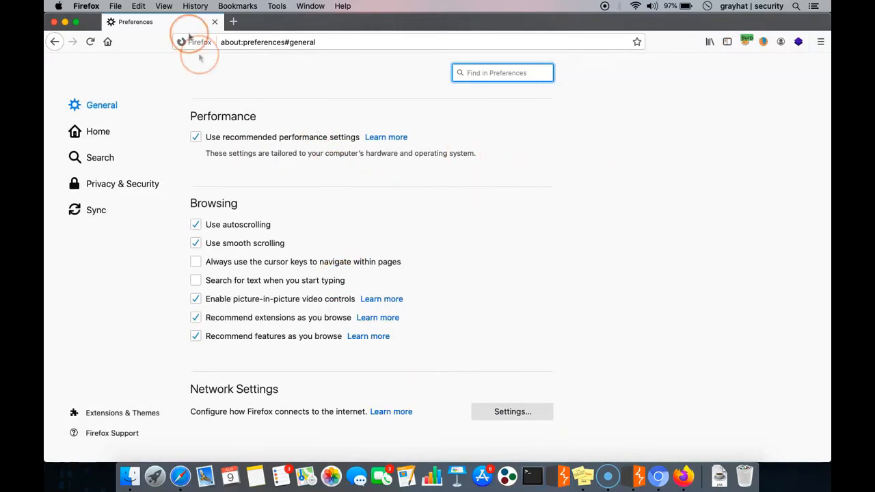
left_click(233, 22)
left_click(214, 22)
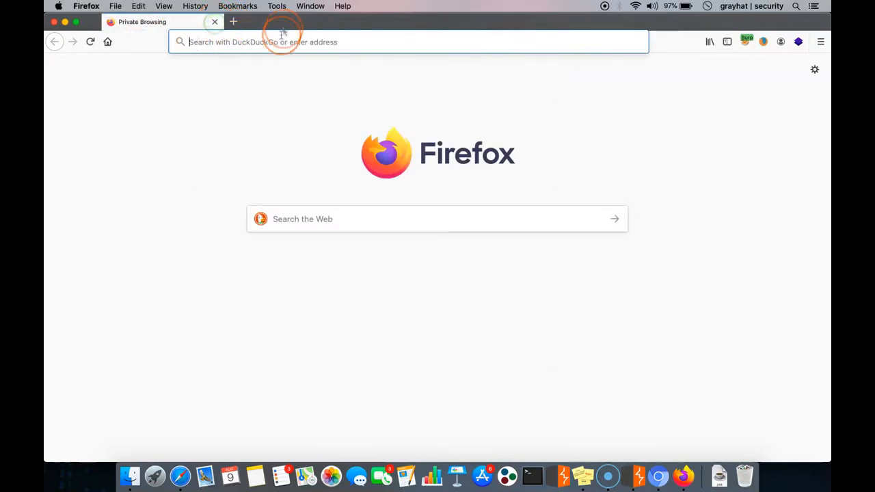
type("ht")
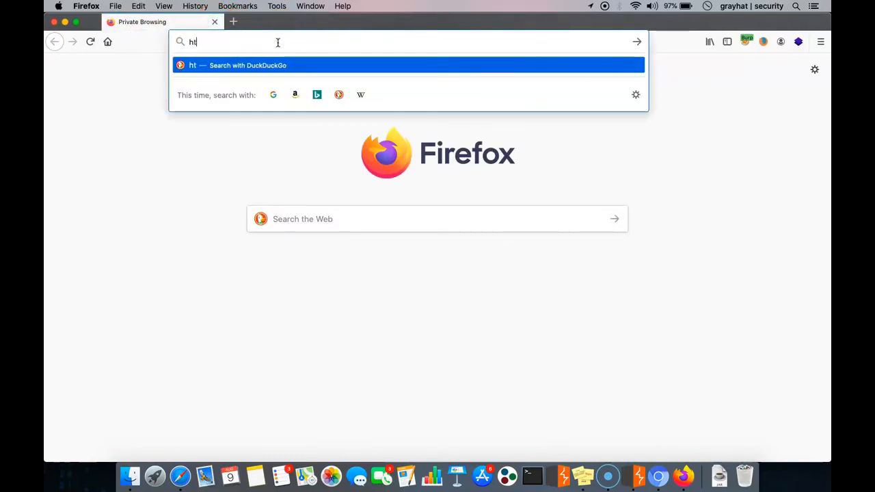
type("tp:")
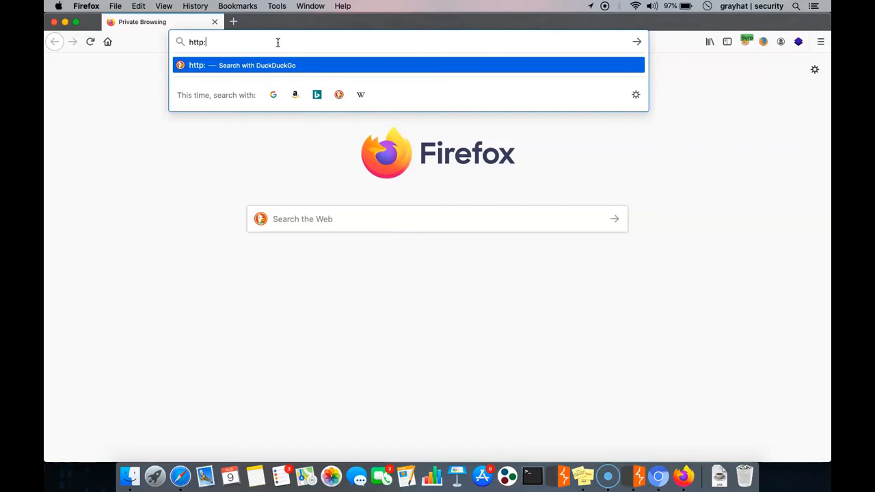
type("/burp")
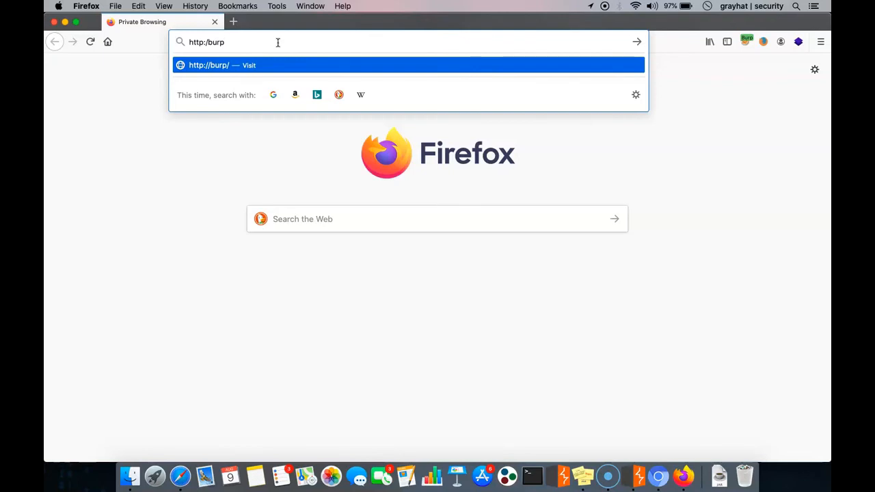
type("suite/cert")
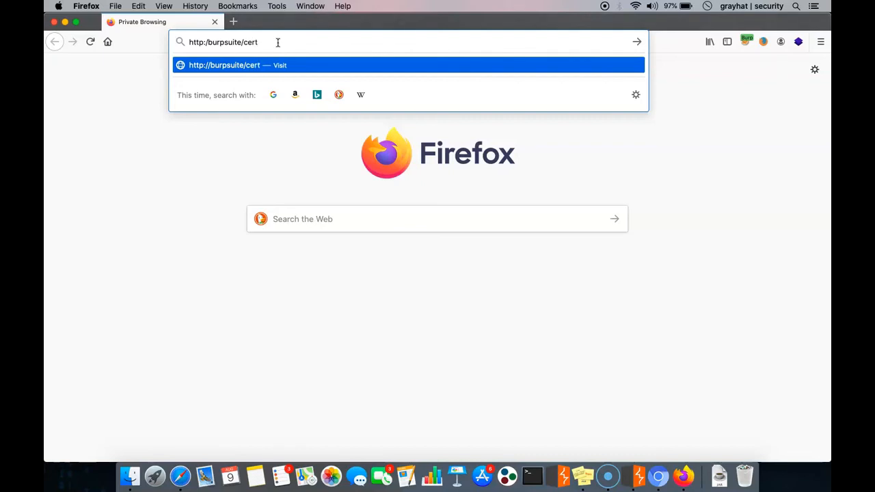
key("Return")
left_click_drag(278, 43, 293, 43)
left_click(262, 38)
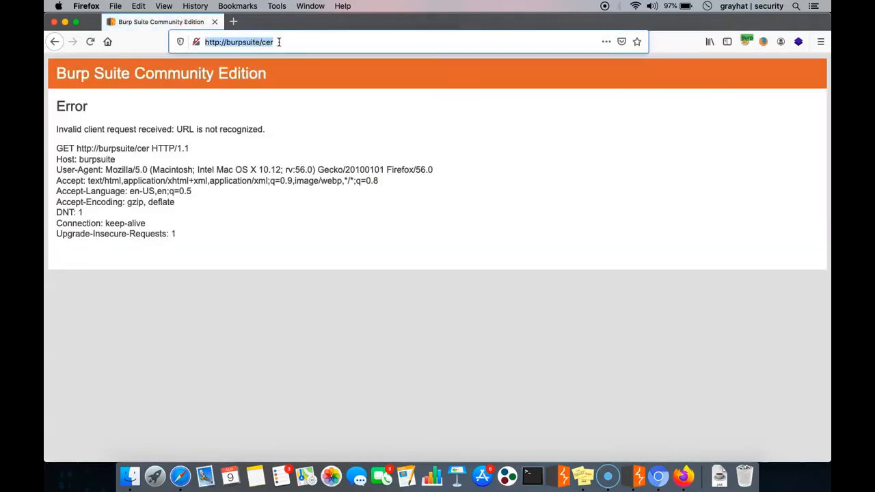
left_click(278, 41)
type("t")
key("Return")
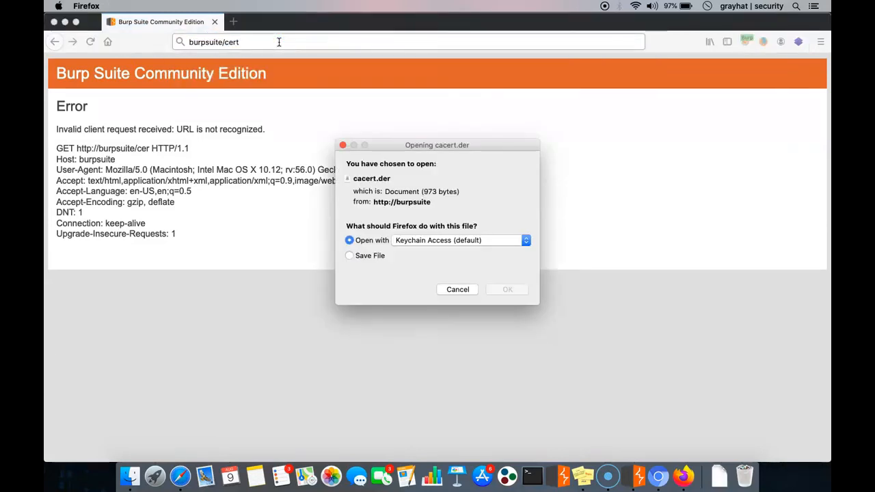
left_click(215, 168)
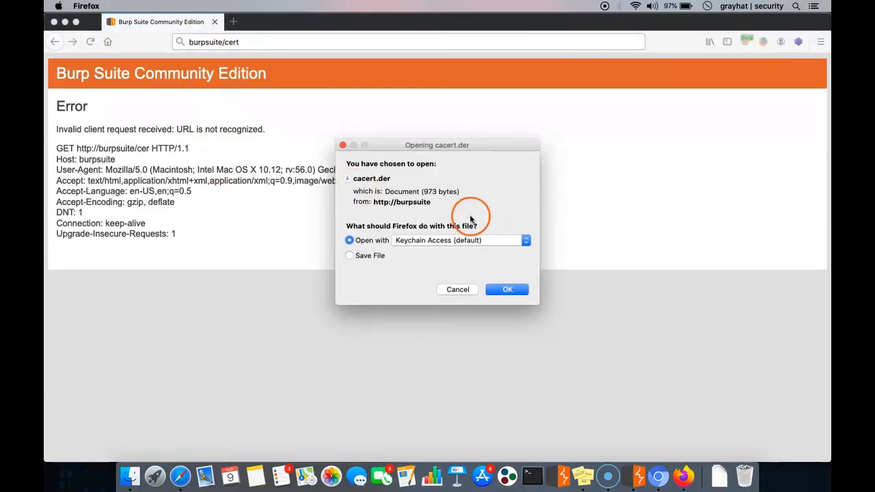
left_click(458, 290)
left_click(294, 42)
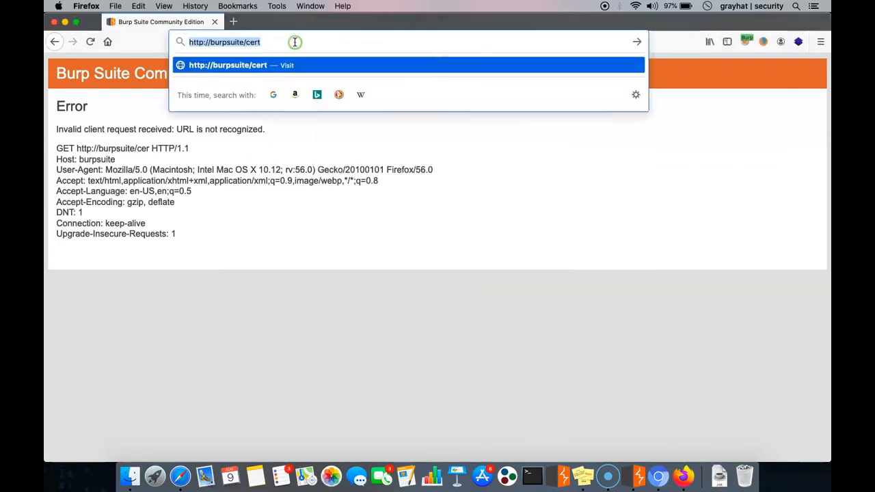
key("Right")
key("BackSpace")
key("BackSpace")
key("BackSpace")
key("BackSpace")
key("BackSpace")
key("BackSpace")
key("BackSpace")
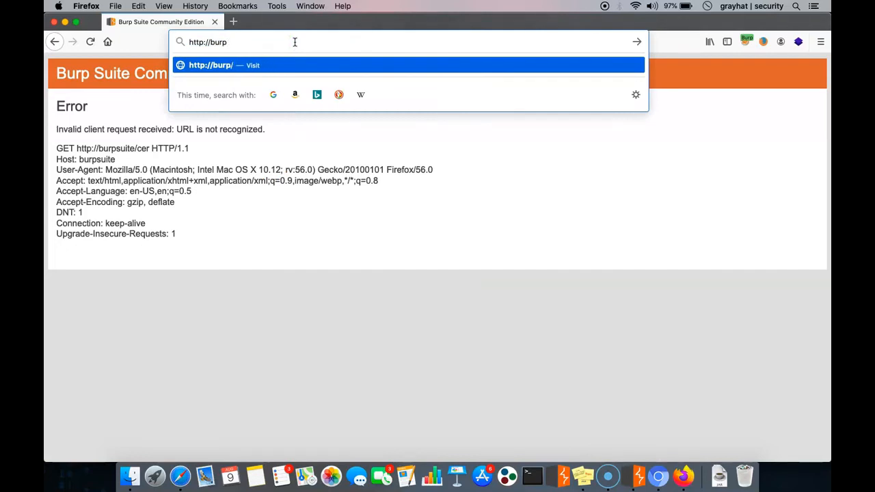
key("Return")
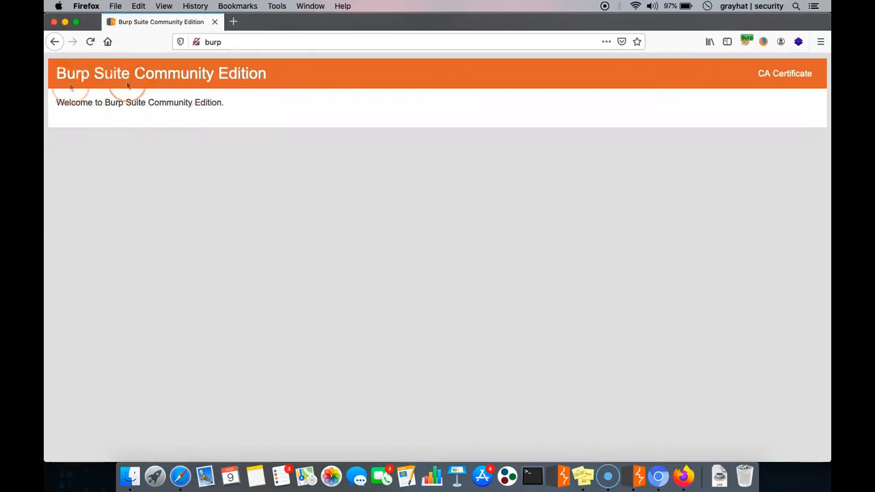
left_click(788, 81)
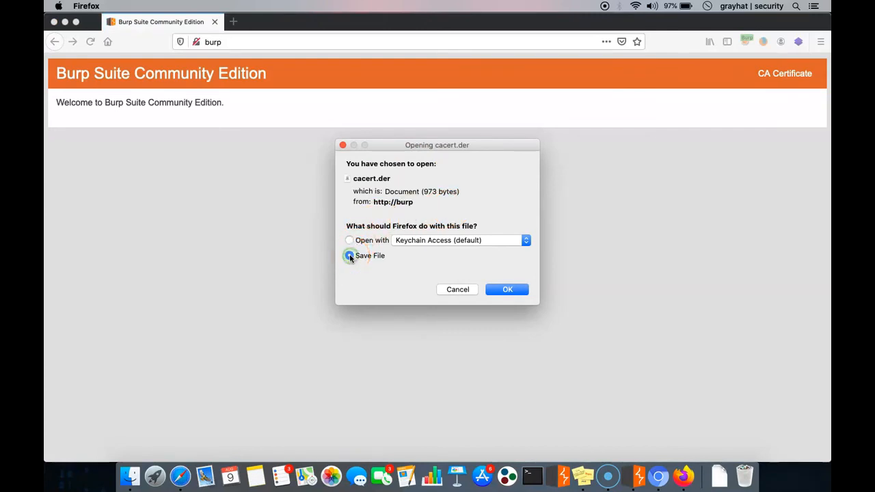
left_click(512, 291)
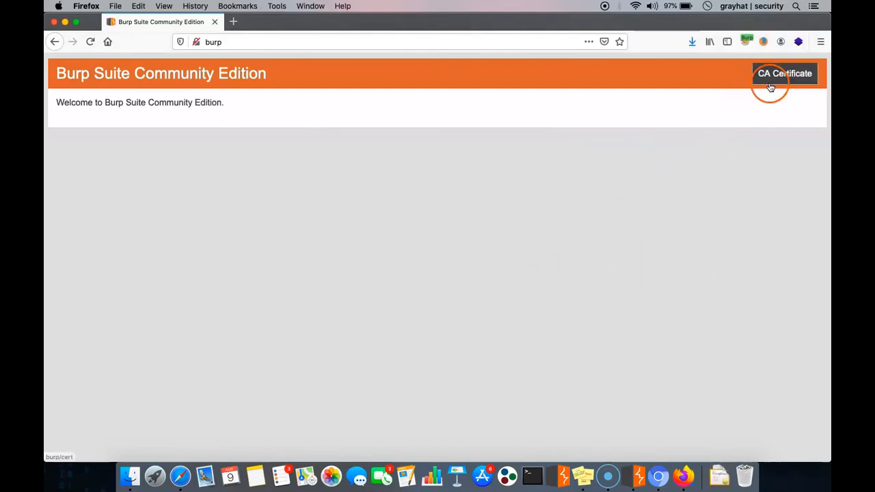
Open the certificate manager from Firefox's privacy and security preferences.
left_click(821, 42)
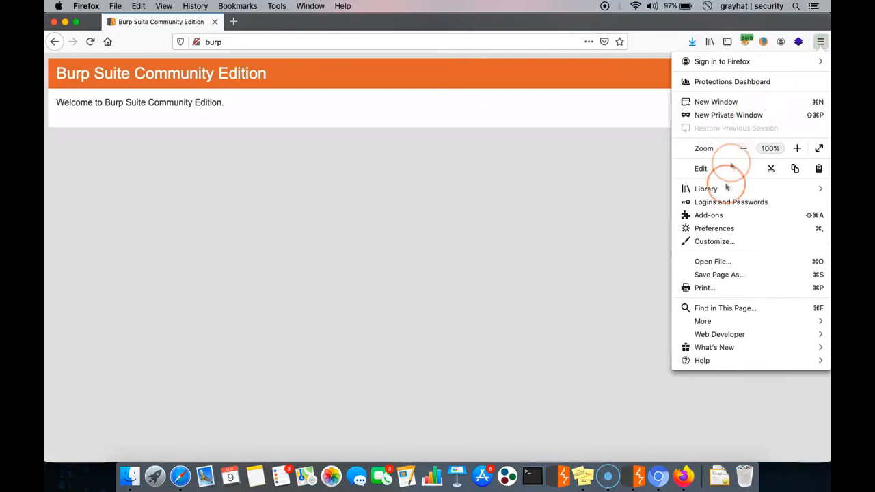
left_click(723, 230)
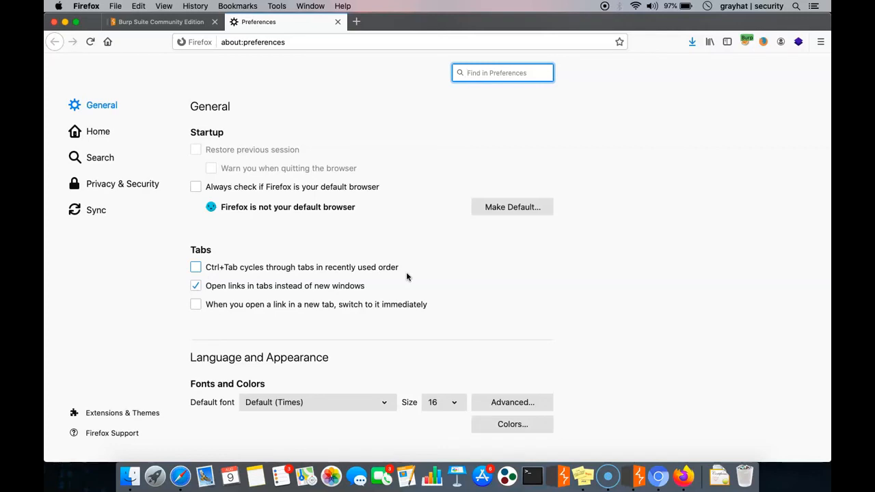
left_click(477, 300)
scroll(477, 302, "down", 5)
left_click(422, 287)
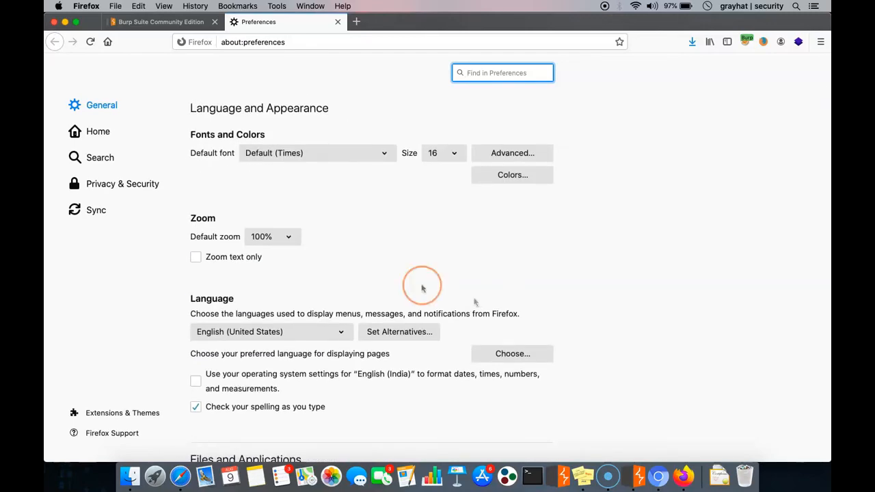
left_click(290, 239)
left_click(140, 186)
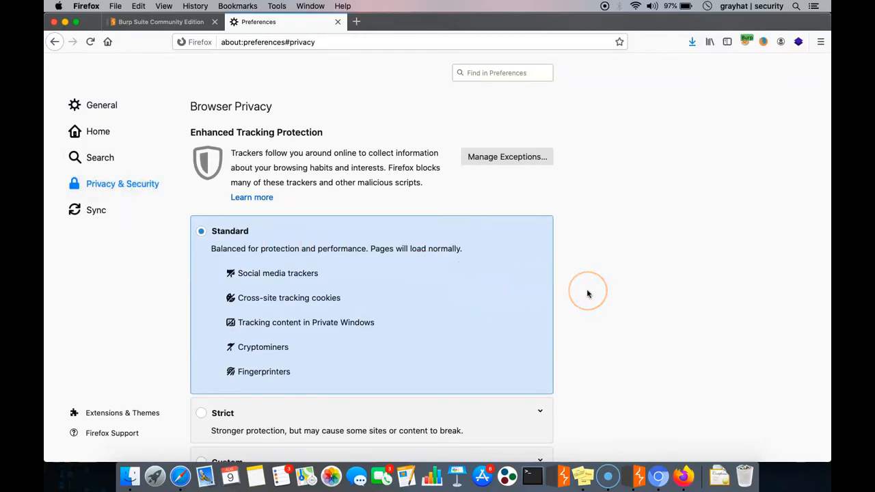
scroll(587, 294, "down", 10)
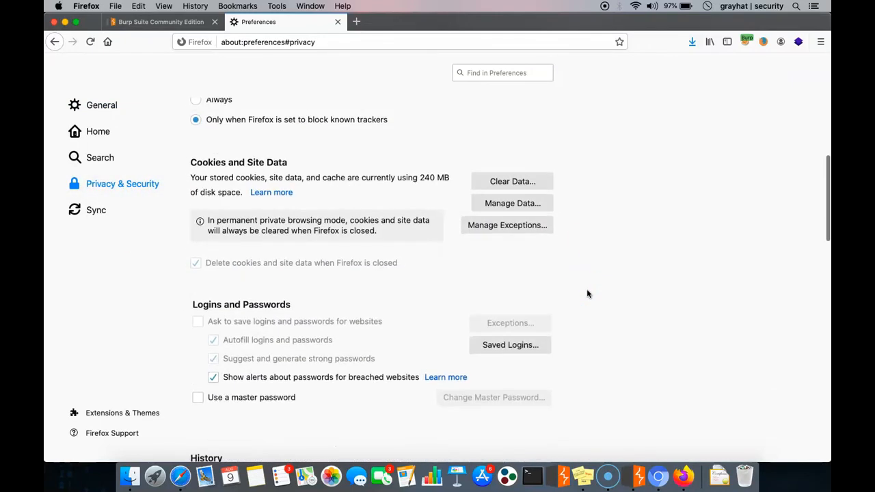
scroll(587, 294, "down", 10)
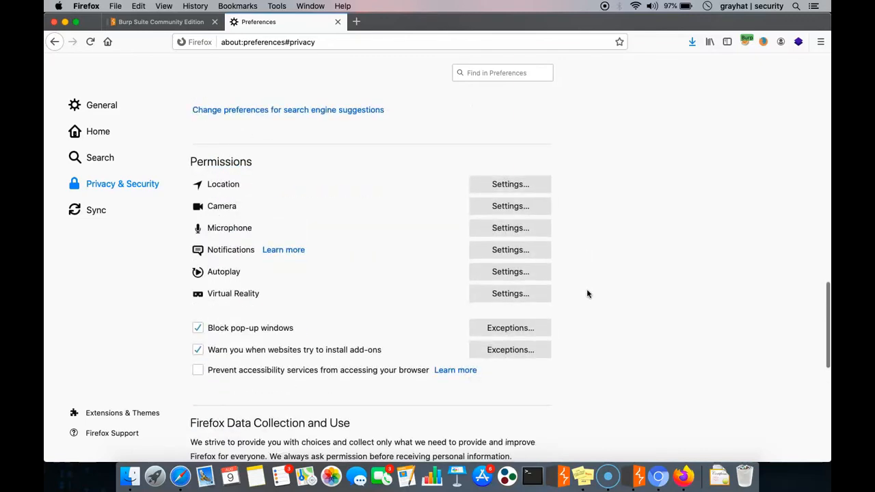
scroll(587, 294, "down", 5)
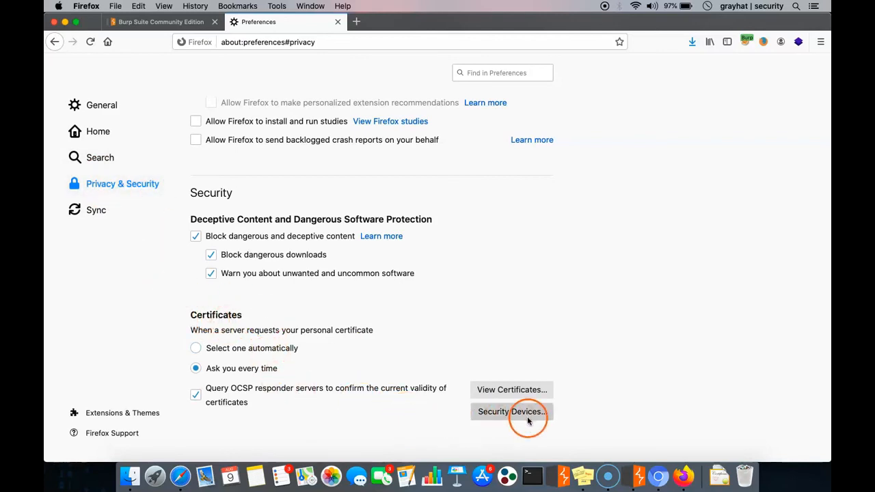
left_click(531, 391)
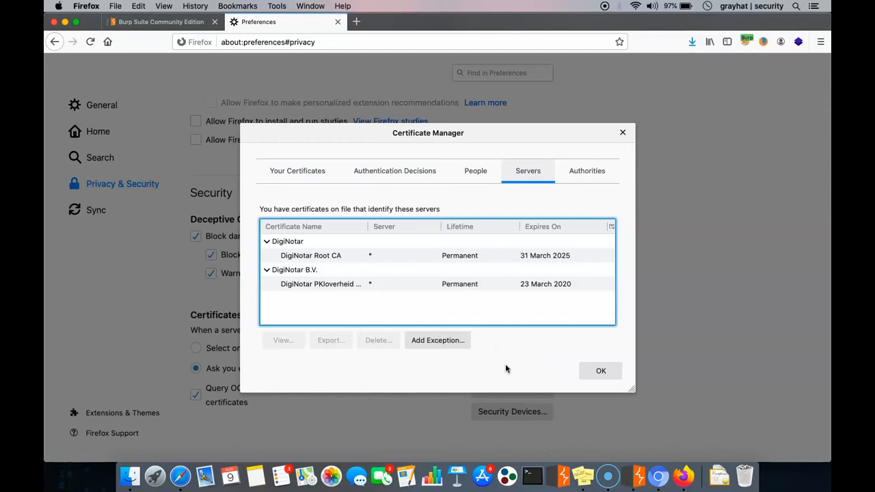
Revisit the CA certificate download on the Burp page, cancel it, and return to the certificate manager.
left_click(162, 22)
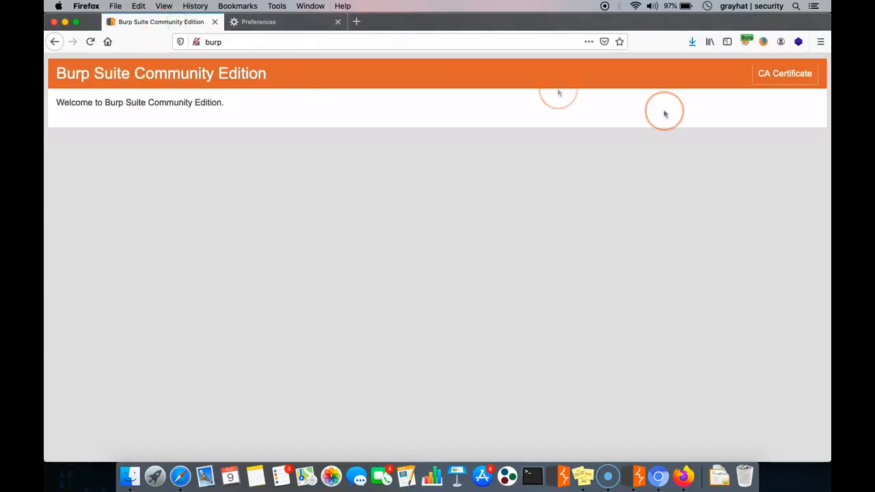
left_click(784, 73)
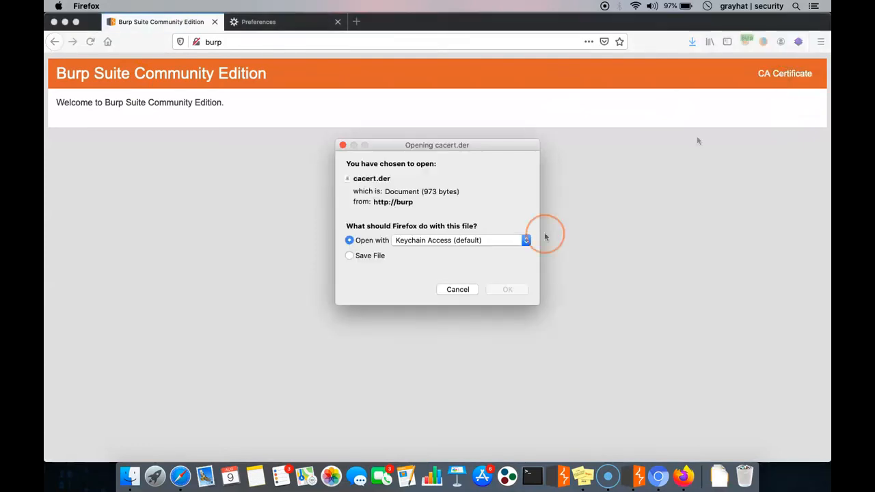
left_click(470, 288)
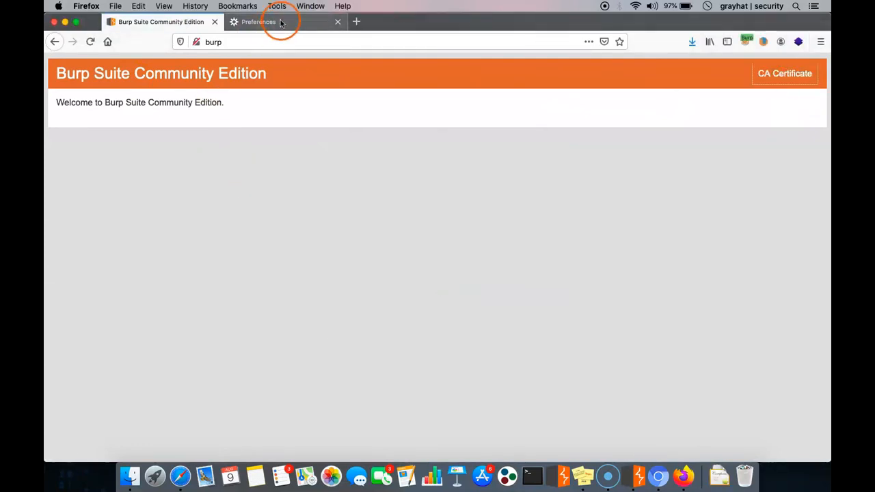
left_click(280, 24)
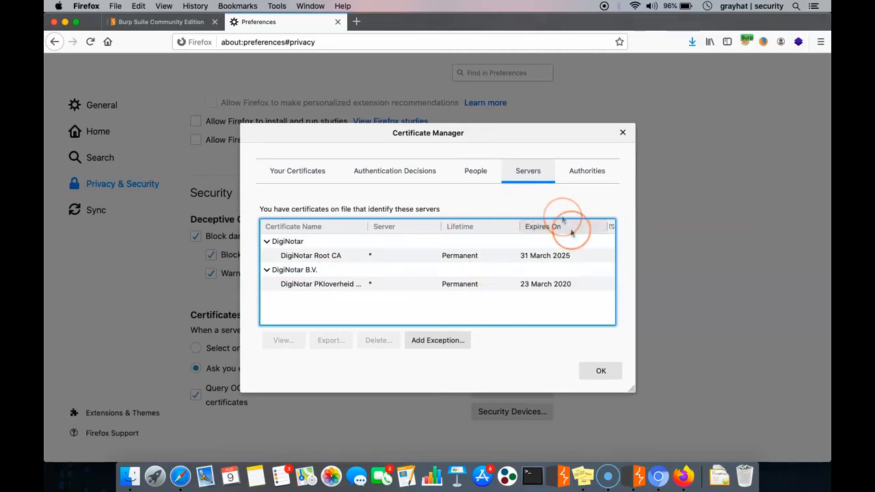
Import cacert(1).der from Downloads as a certificate authority in Firefox and close the certificate manager.
left_click(604, 172)
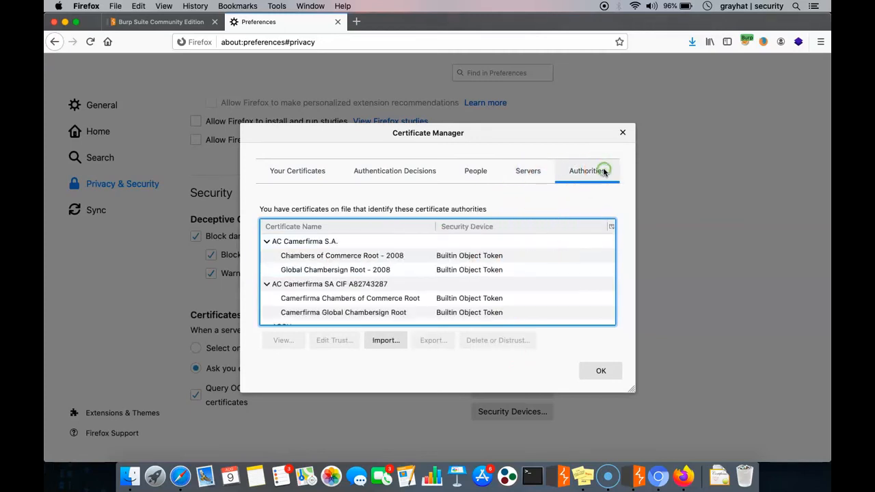
left_click(386, 343)
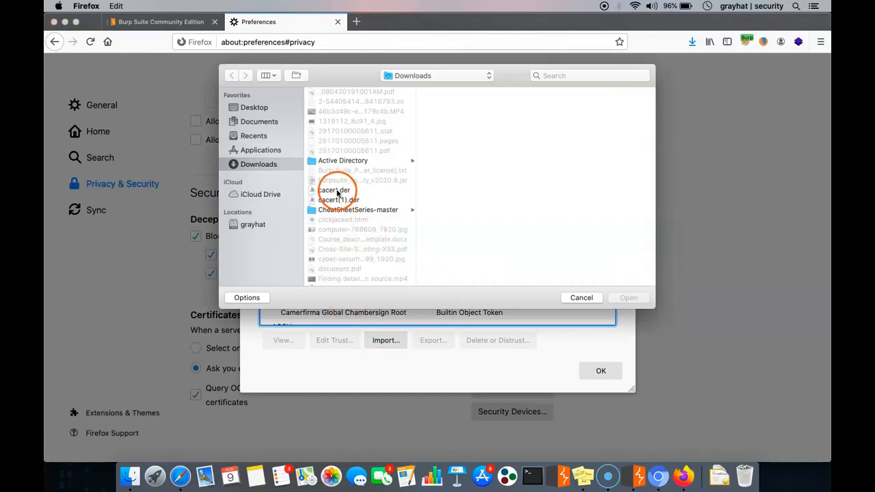
left_click(334, 191)
left_click(339, 200)
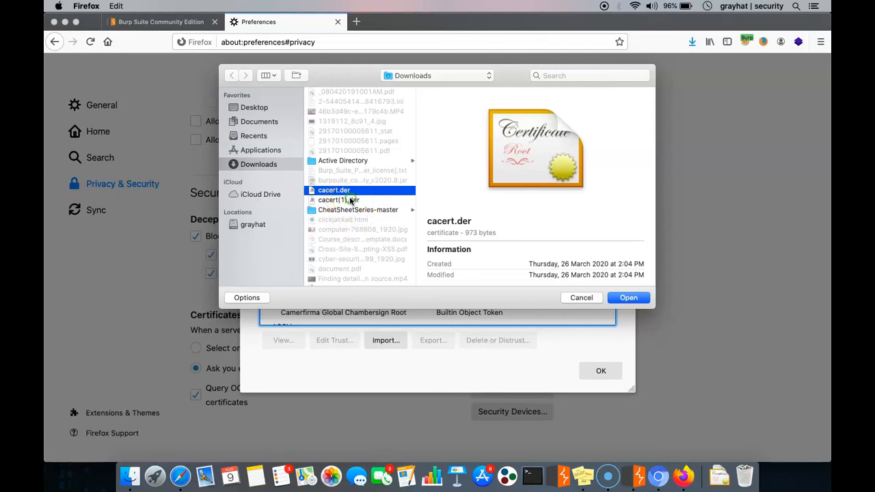
left_click(350, 212)
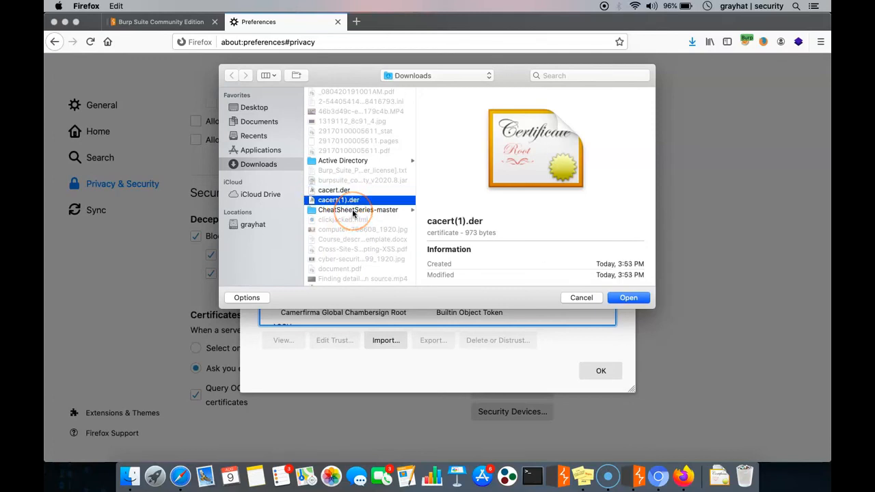
left_click(335, 190)
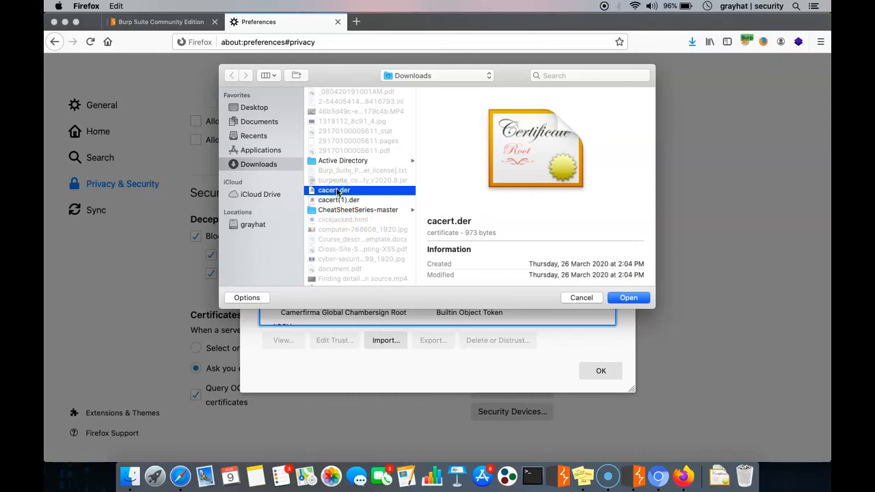
left_click(337, 200)
left_click(350, 236)
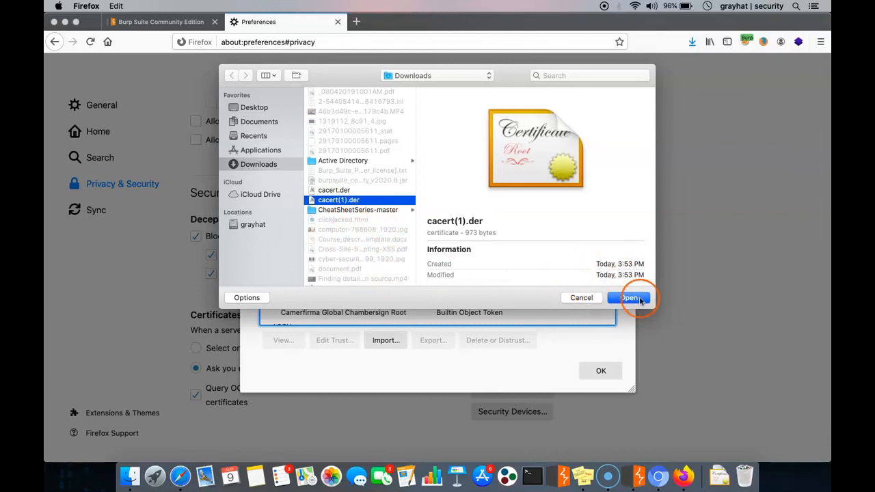
left_click(629, 298)
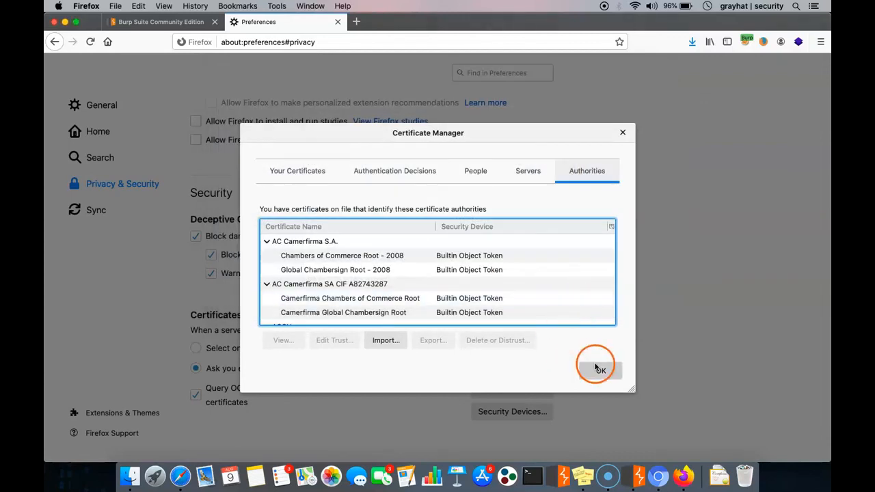
left_click(622, 133)
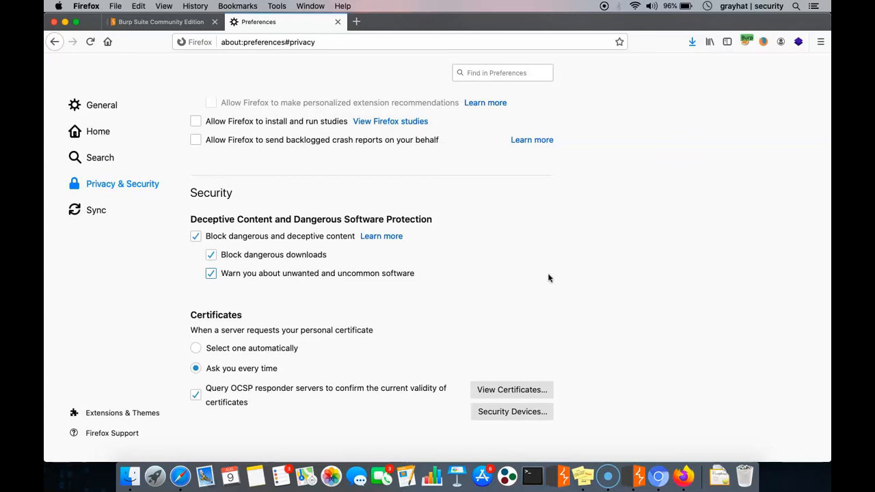
left_click(434, 89)
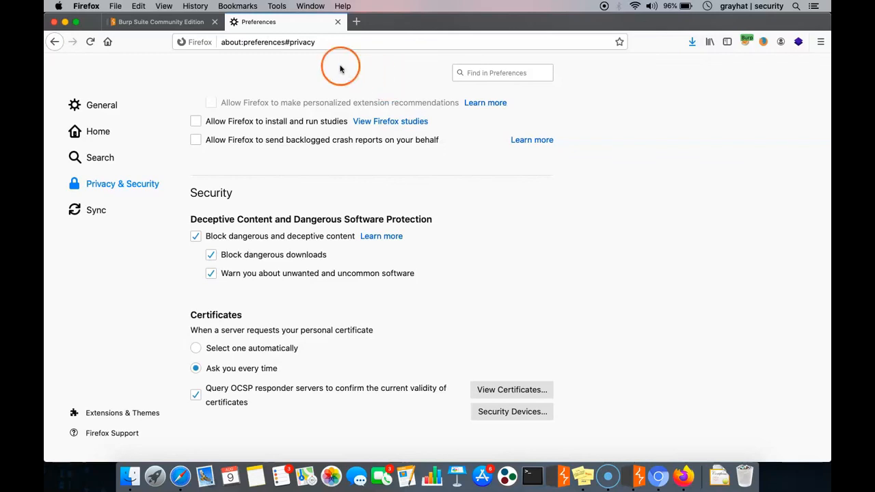
Review the proxy entries in FoxyProxy's options from the Burp welcome page, and close the options page.
left_click(195, 23)
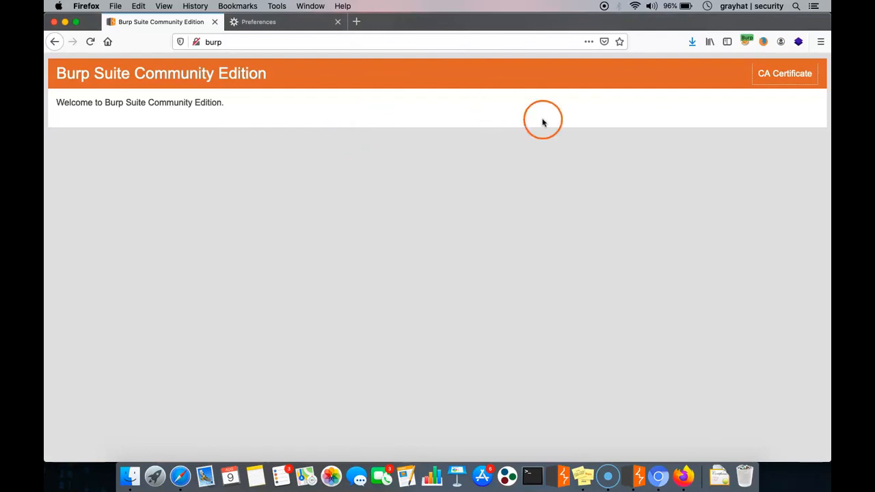
left_click(747, 41)
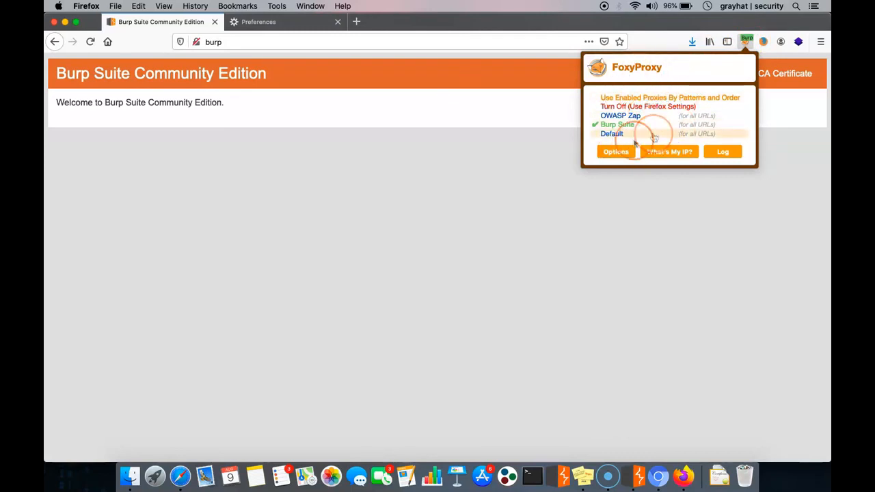
left_click(614, 151)
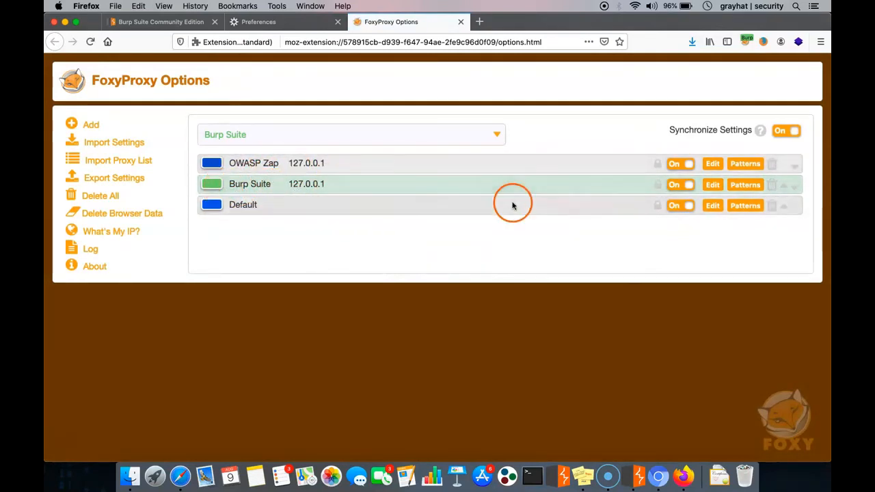
left_click(462, 23)
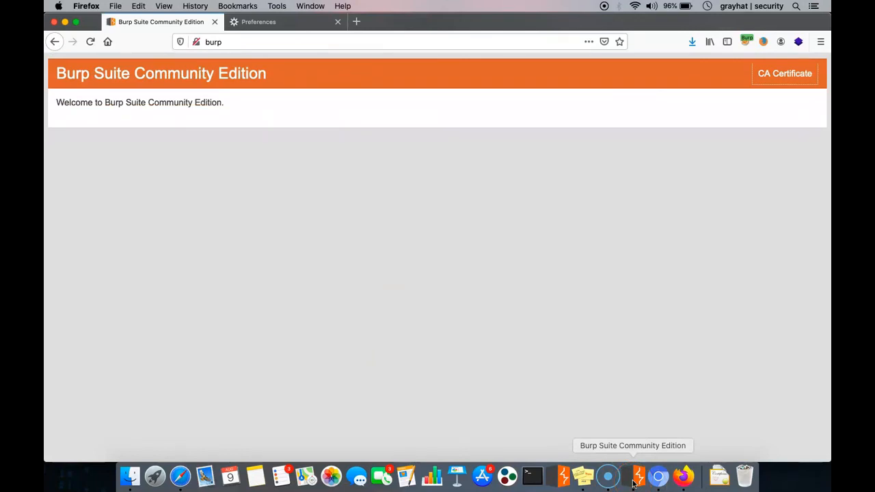
Minimize Firefox to return to Burp Suite and launch Burp's embedded browser.
left_click(65, 22)
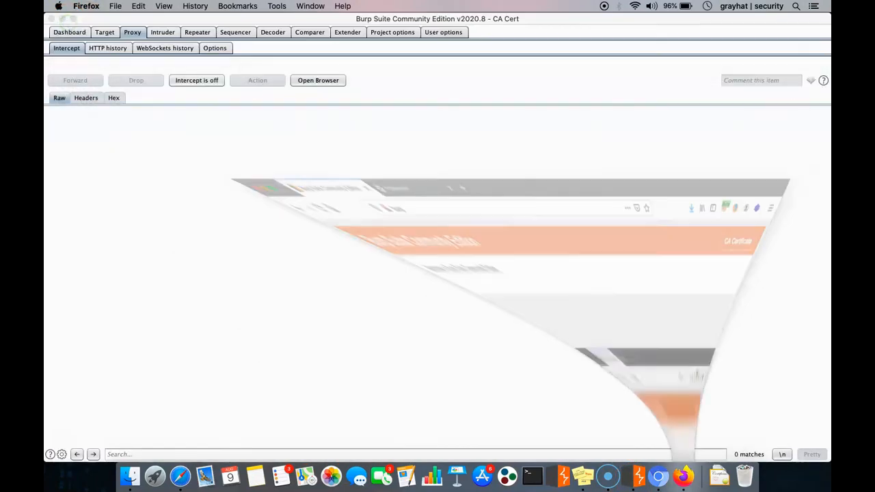
left_click(406, 186)
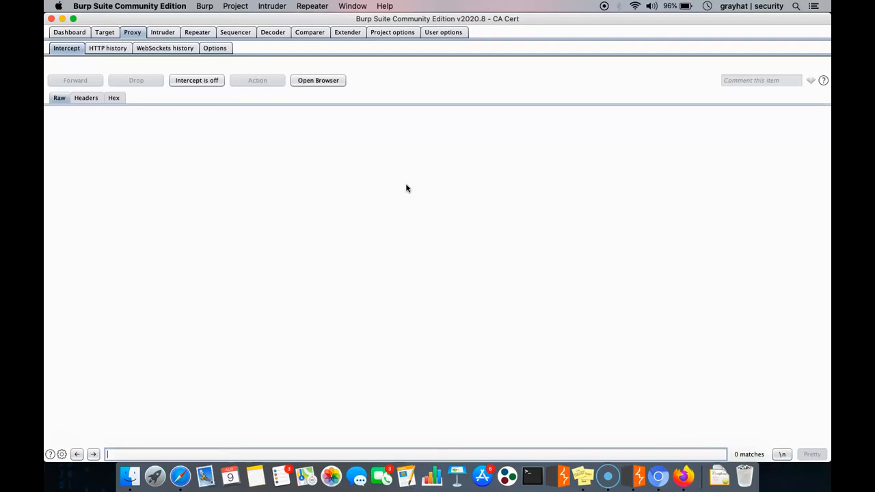
left_click(391, 175)
left_click(430, 276)
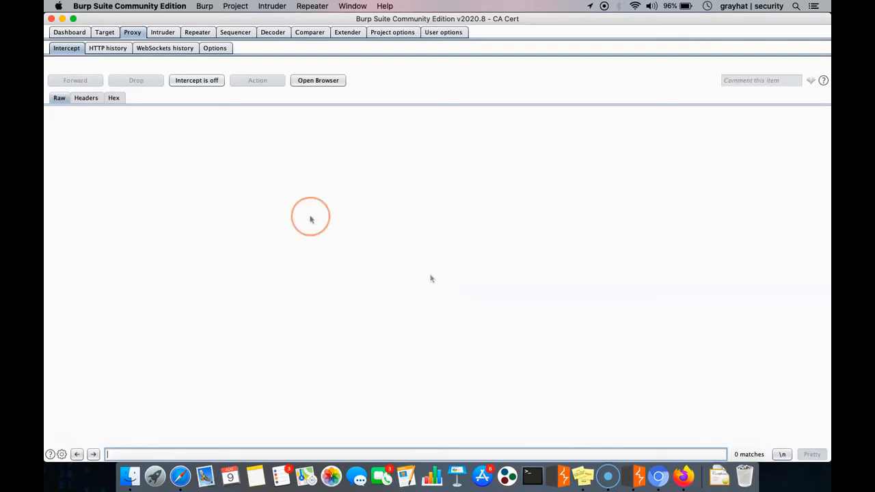
left_click(315, 82)
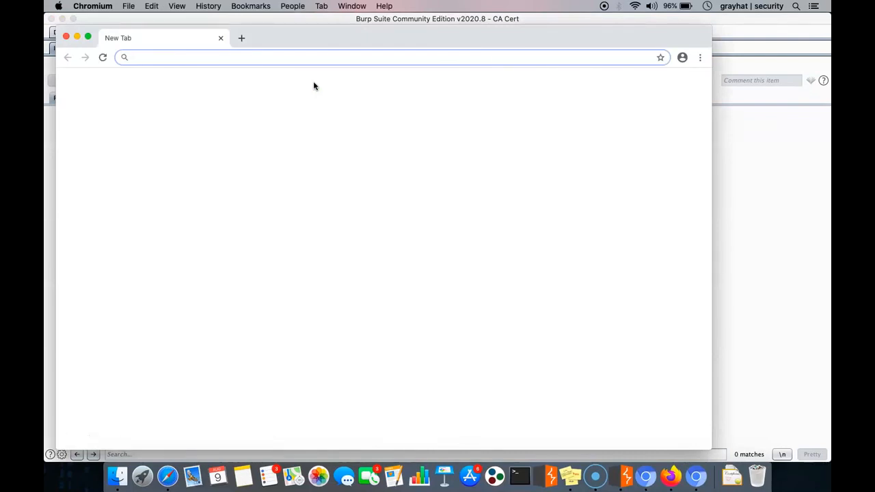
left_click(112, 210)
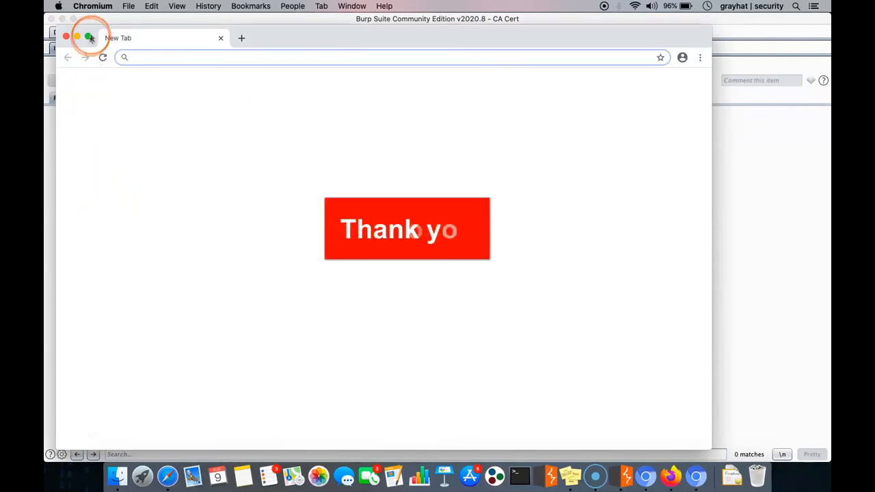